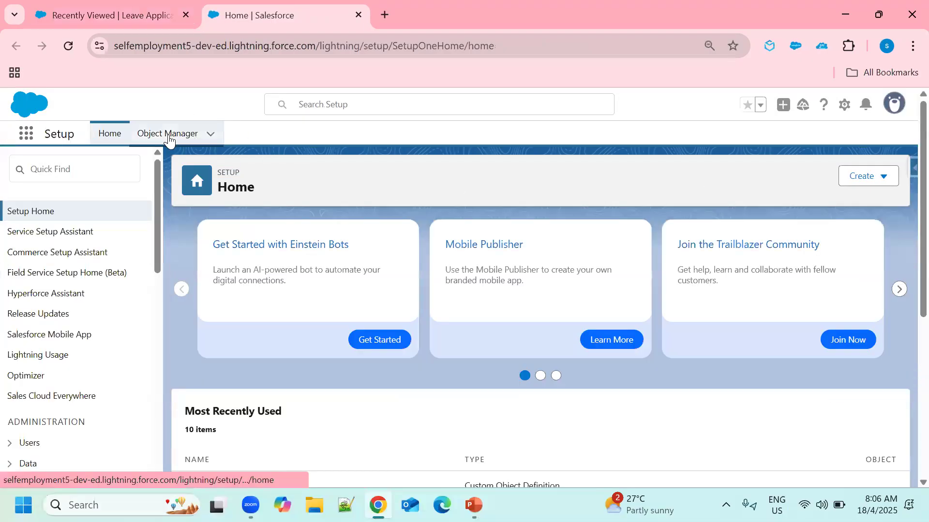
Step: Open the Leave Application object in Object Manager and start a new button or link for it
{"action": "left_click", "coordinate": [168, 136]}
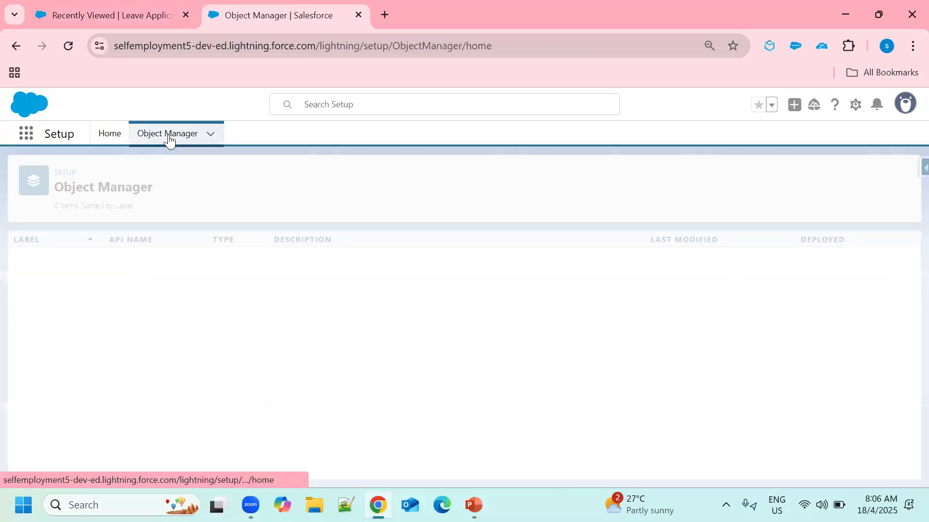
{"action": "left_click", "coordinate": [706, 180]}
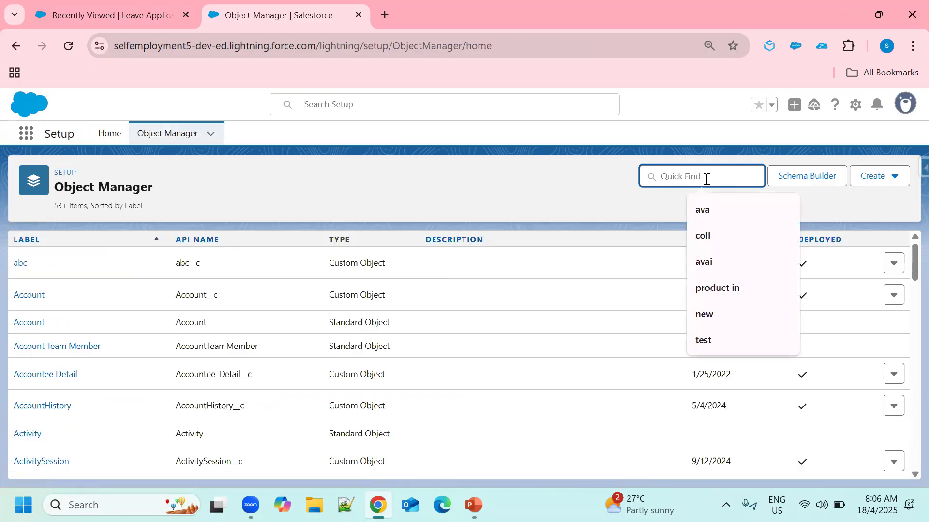
{"action": "type", "text": "leave"}
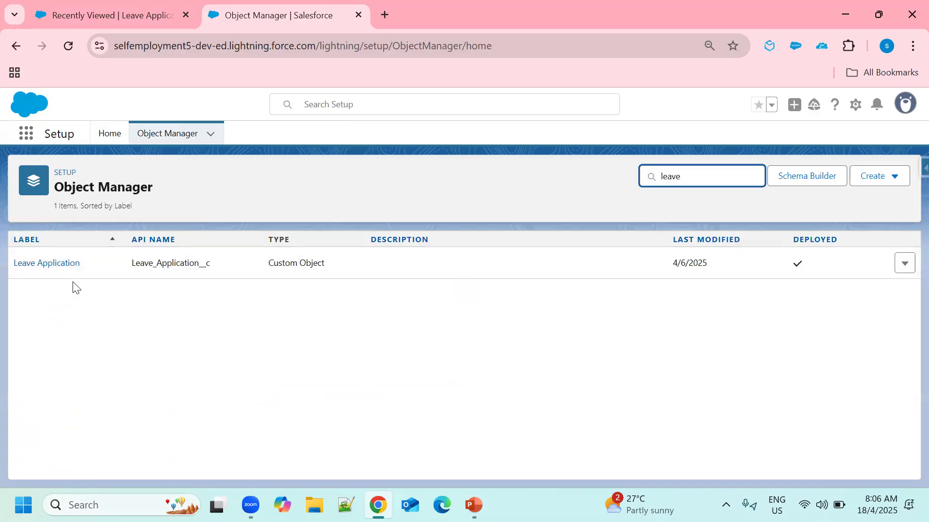
{"action": "left_click", "coordinate": [73, 264]}
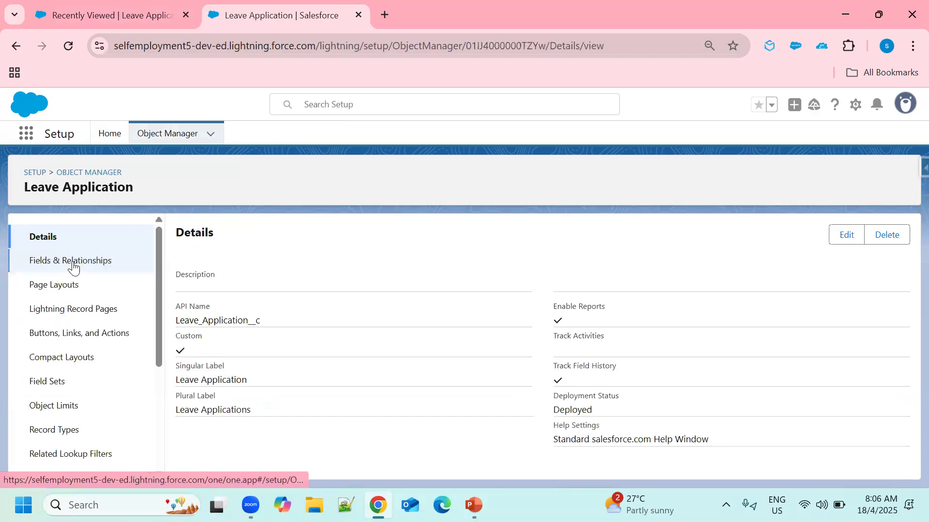
{"action": "left_click", "coordinate": [87, 343]}
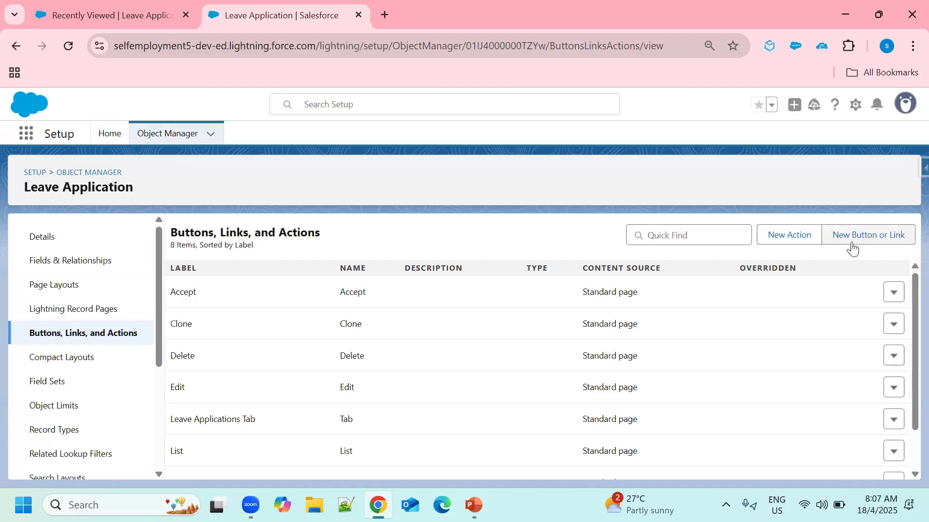
{"action": "left_click", "coordinate": [879, 235]}
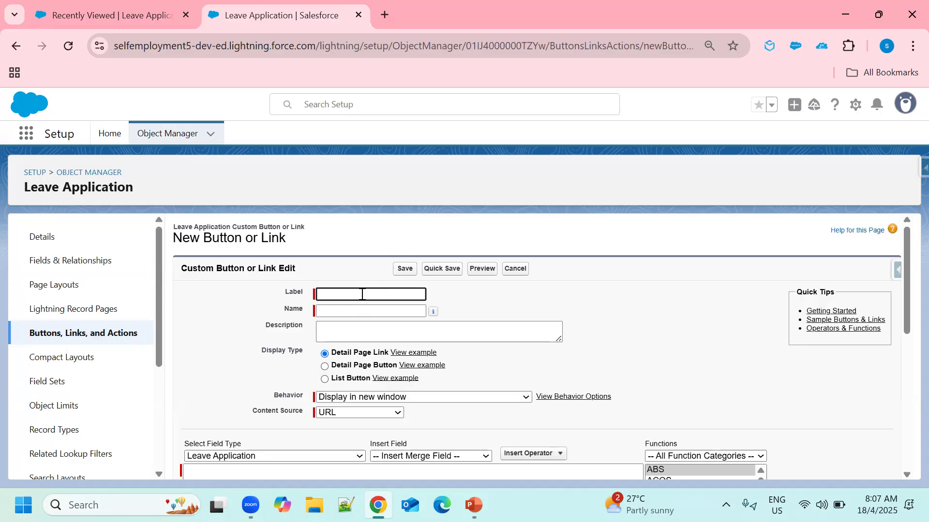
Step: Label the new custom link "Google page" with the name Google_page
{"action": "type", "text": "Goo"}
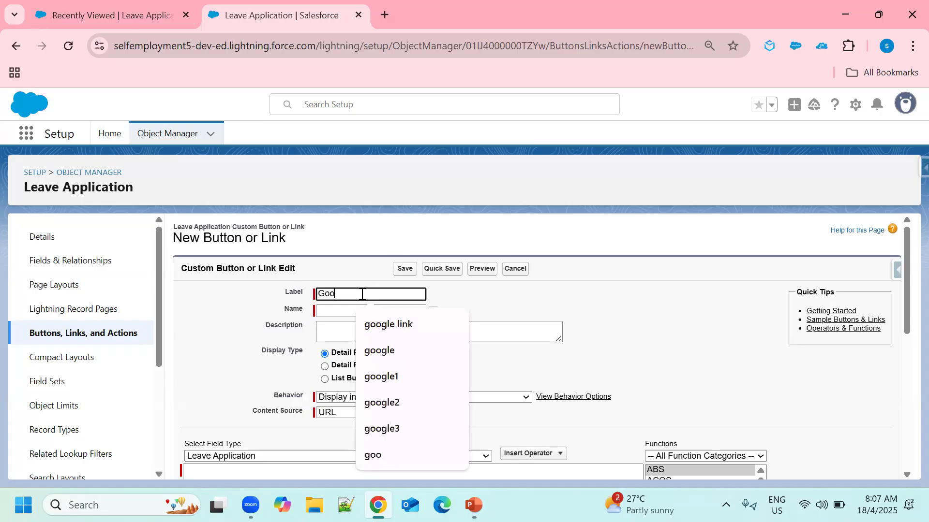
{"action": "type", "text": "gle"}
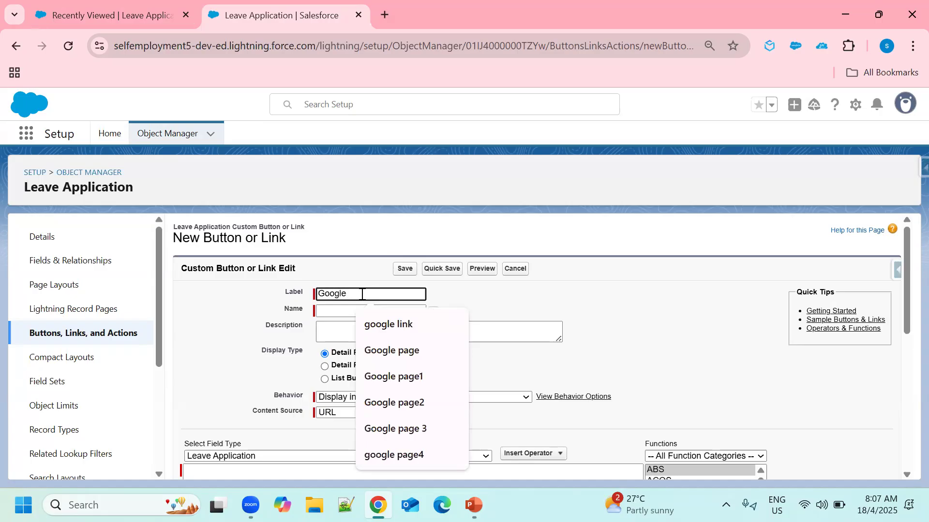
{"action": "type", "text": " page"}
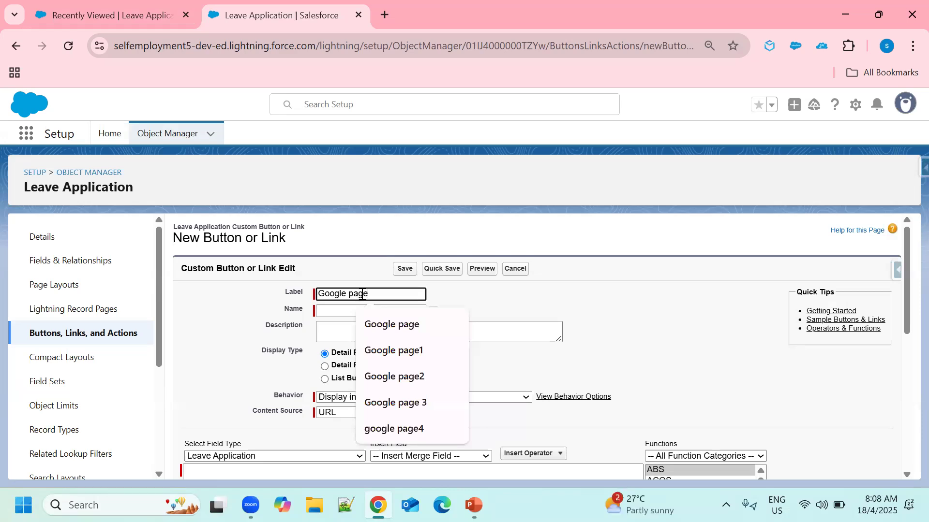
{"action": "left_click", "coordinate": [338, 311]}
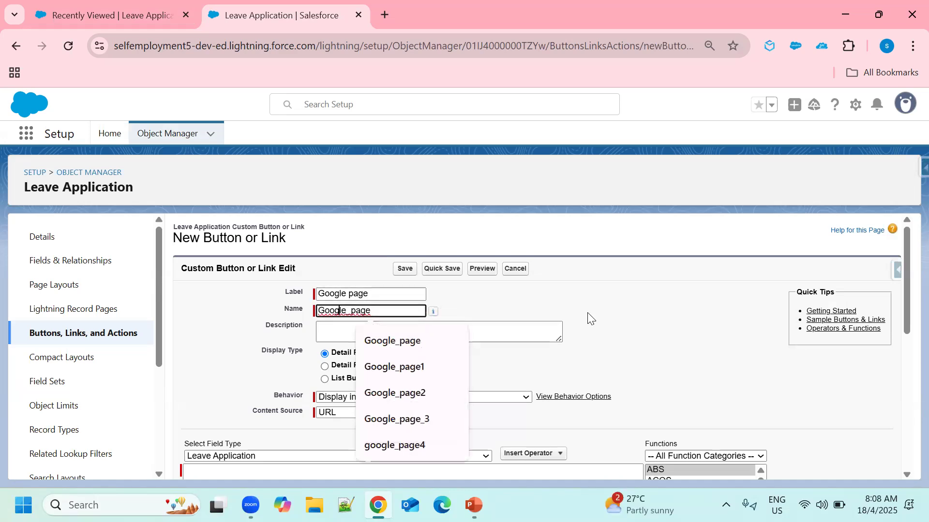
{"action": "left_click", "coordinate": [540, 326]}
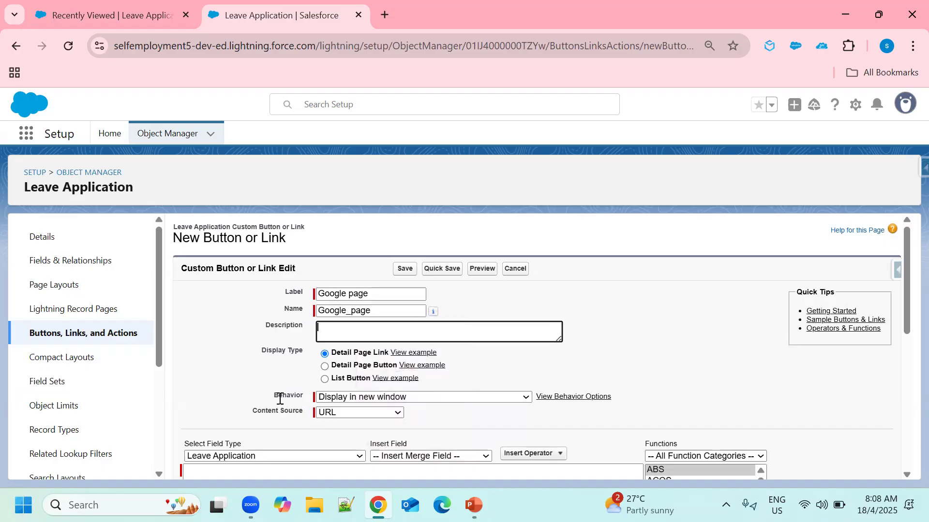
Step: Examine the available behavior choices and their illustrated examples for the custom link
{"action": "left_click", "coordinate": [526, 397]}
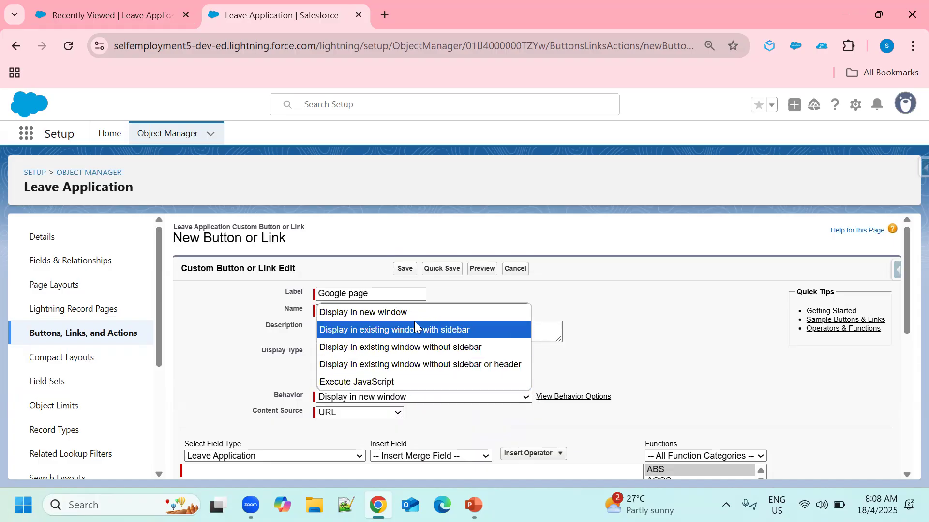
{"action": "left_click", "coordinate": [571, 372]}
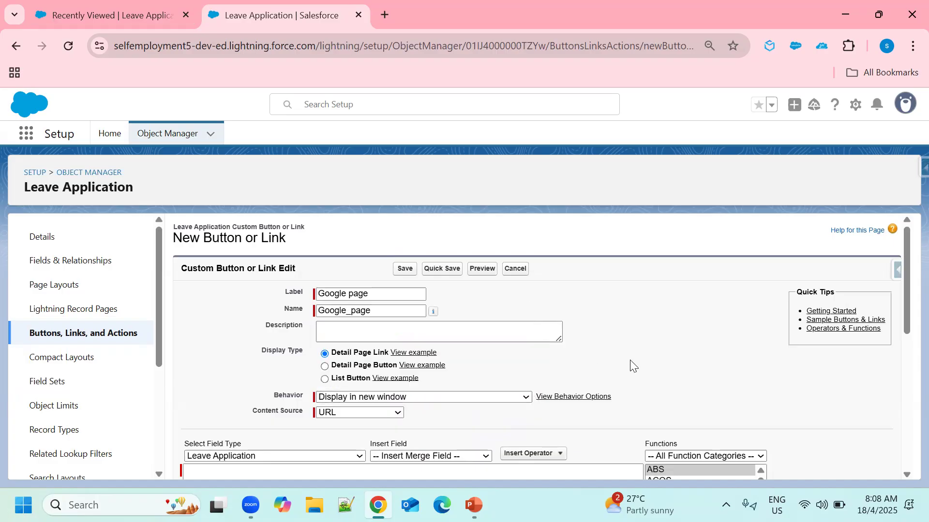
{"action": "left_click", "coordinate": [579, 402]}
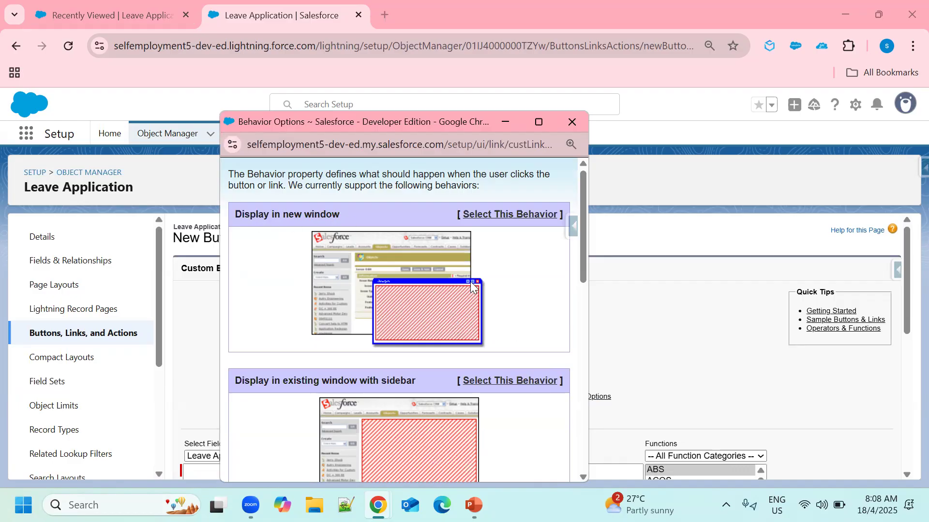
{"action": "scroll", "coordinate": [483, 308], "scroll_direction": "down", "scroll_amount": 2}
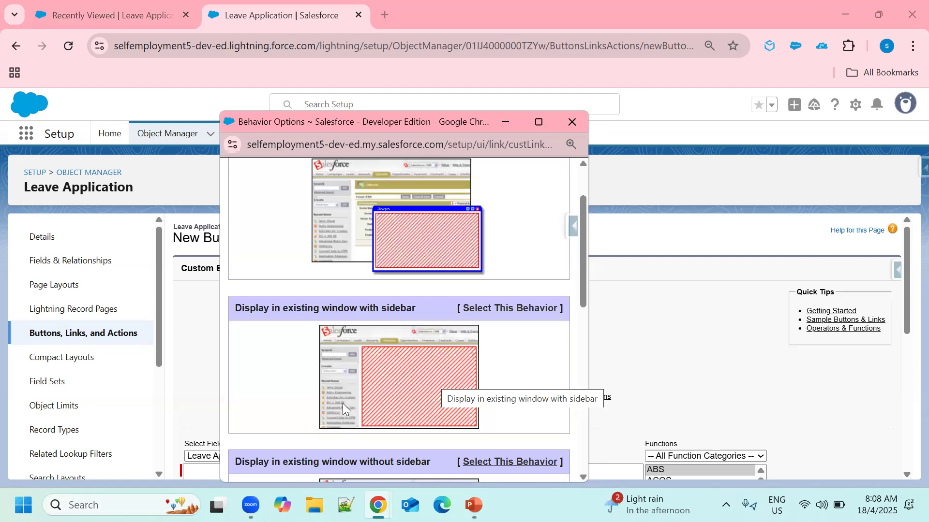
{"action": "scroll", "coordinate": [508, 358], "scroll_direction": "down", "scroll_amount": 3}
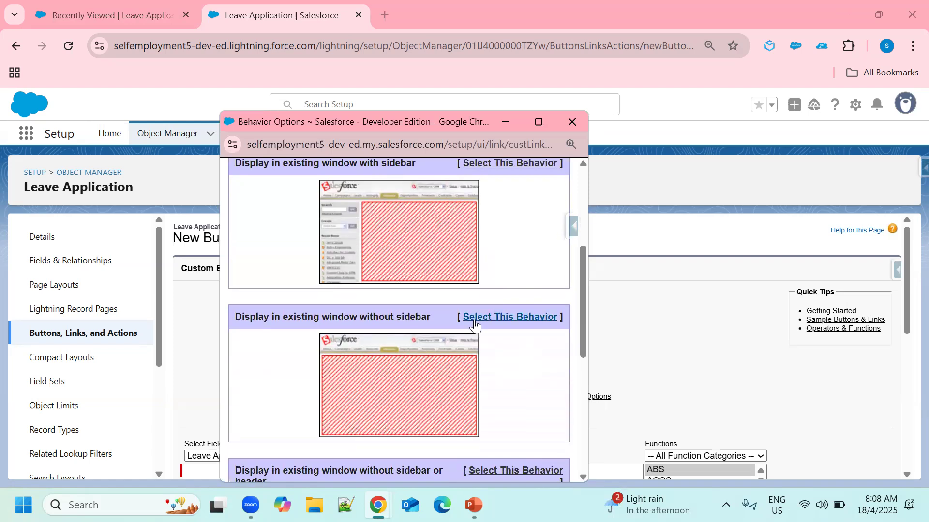
{"action": "scroll", "coordinate": [475, 357], "scroll_direction": "down", "scroll_amount": 6}
{"action": "scroll", "coordinate": [477, 355], "scroll_direction": "up", "scroll_amount": 3}
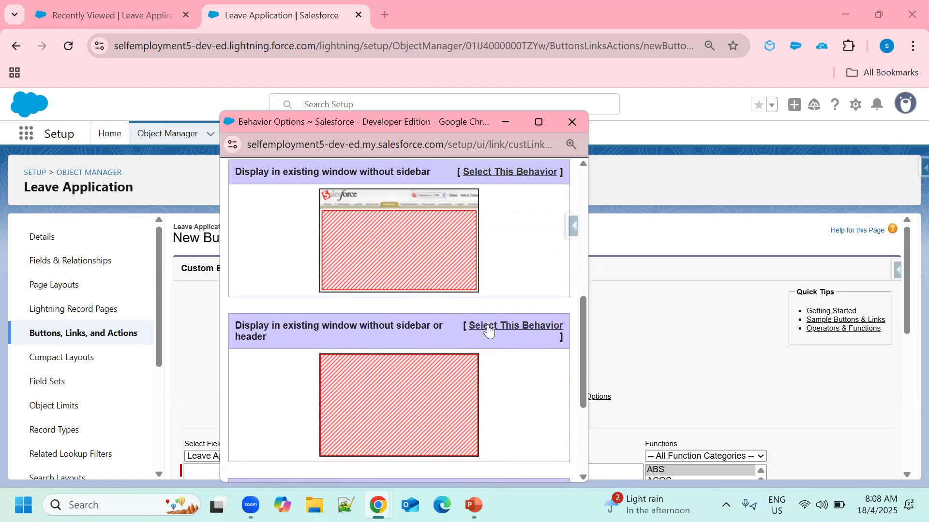
{"action": "left_click", "coordinate": [572, 123]}
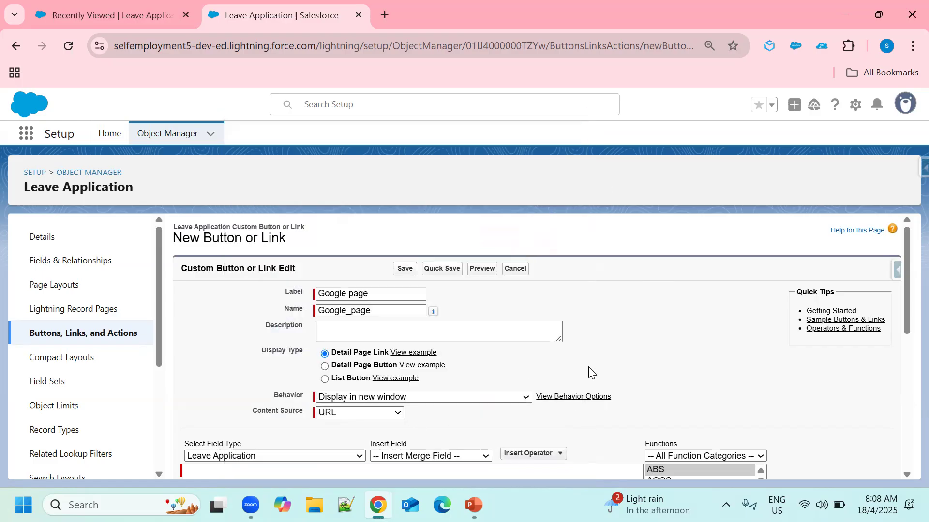
Step: Choose URL as the content source of the custom link
{"action": "scroll", "coordinate": [589, 372], "scroll_direction": "down", "scroll_amount": 3}
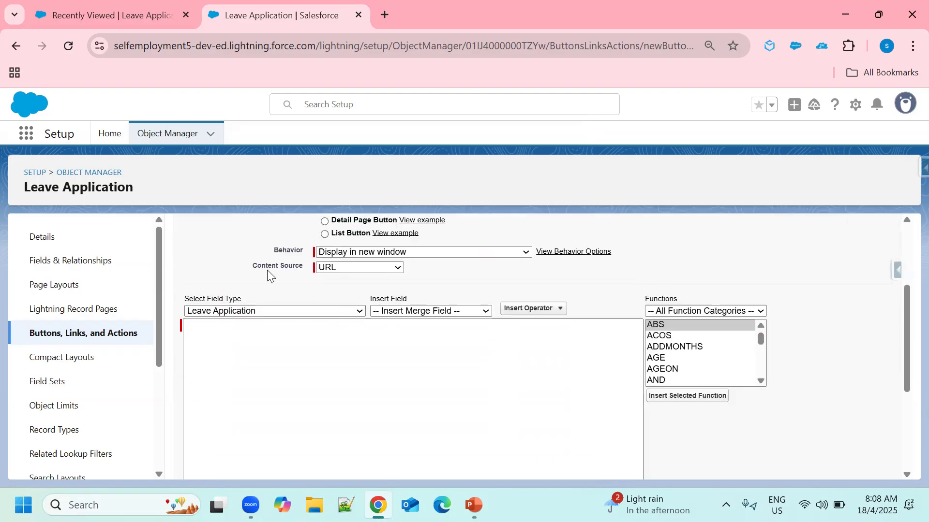
{"action": "left_click", "coordinate": [396, 269]}
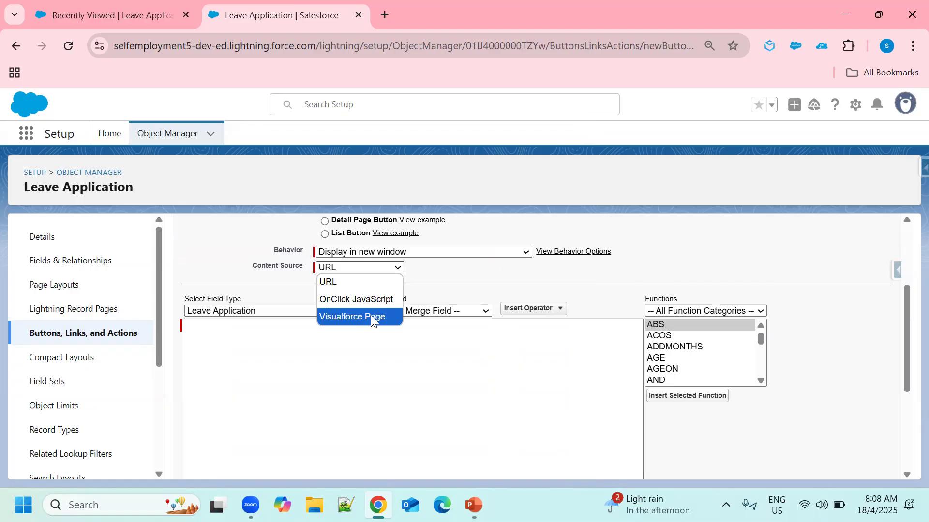
{"action": "left_click", "coordinate": [334, 282]}
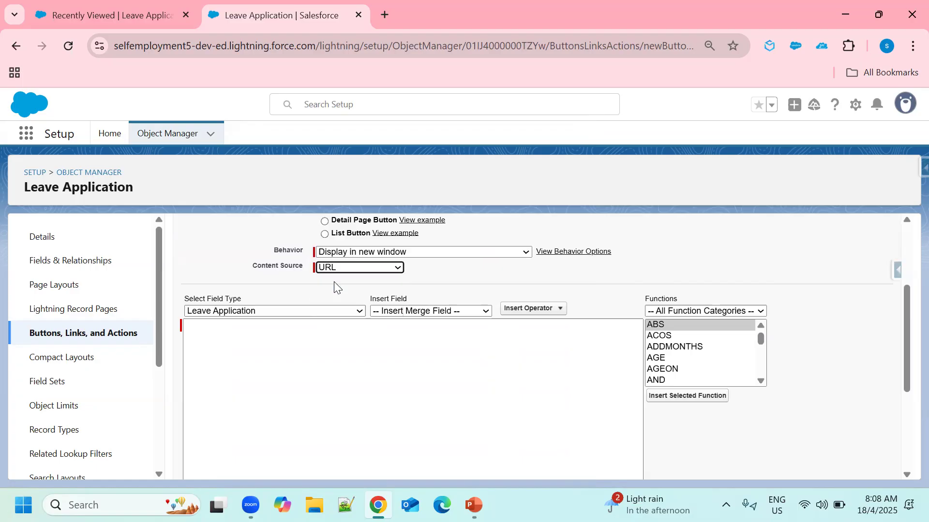
Step: Open google.com in a separate browser tab, copy its web address and close that tab
{"action": "left_click", "coordinate": [388, 18]}
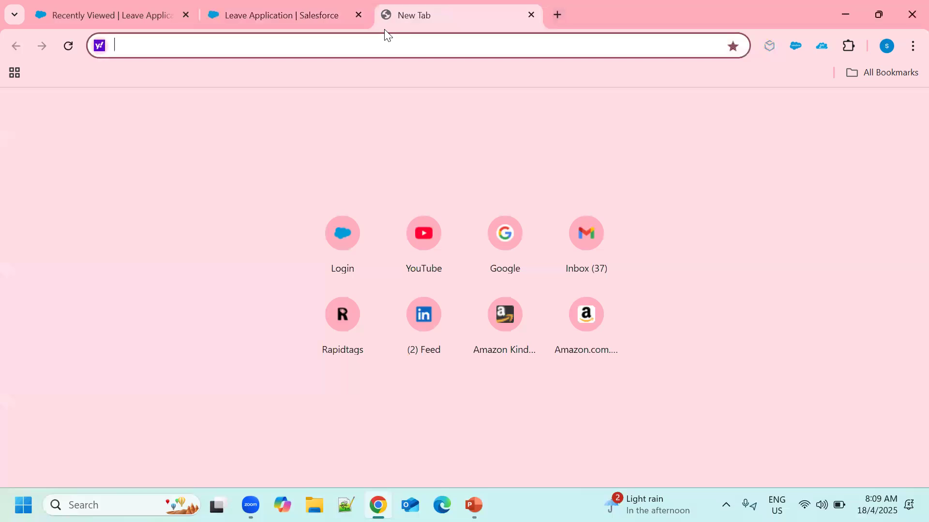
{"action": "type", "text": "google"}
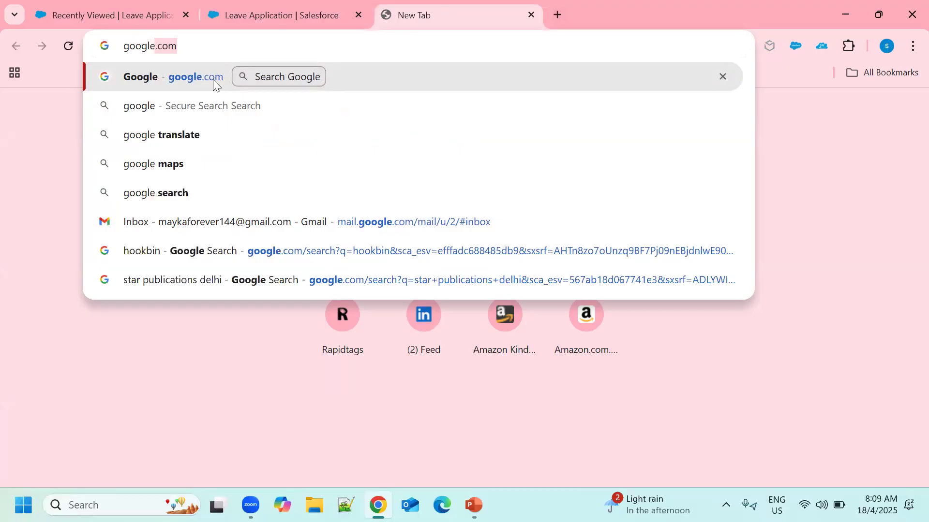
{"action": "left_click", "coordinate": [213, 80]}
{"action": "left_click", "coordinate": [131, 46]}
{"action": "key", "text": "ctrl+c"}
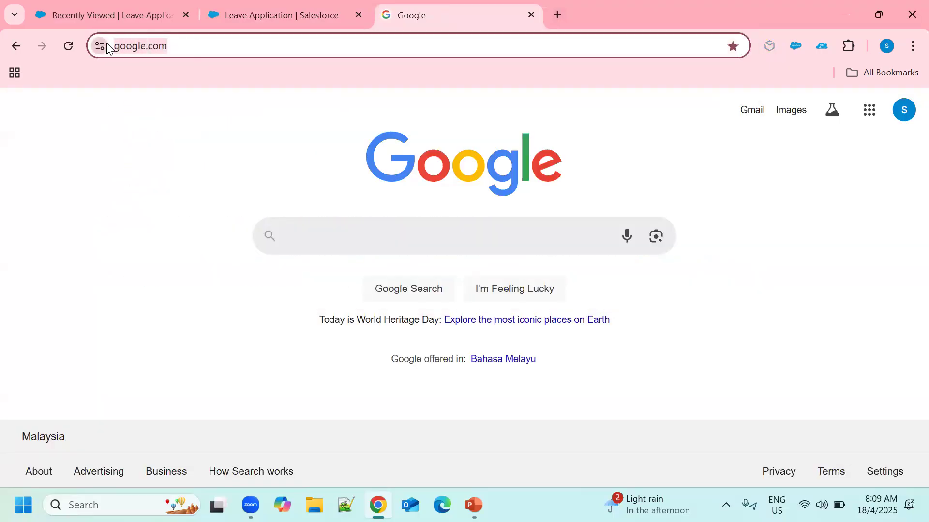
{"action": "left_click", "coordinate": [531, 15]}
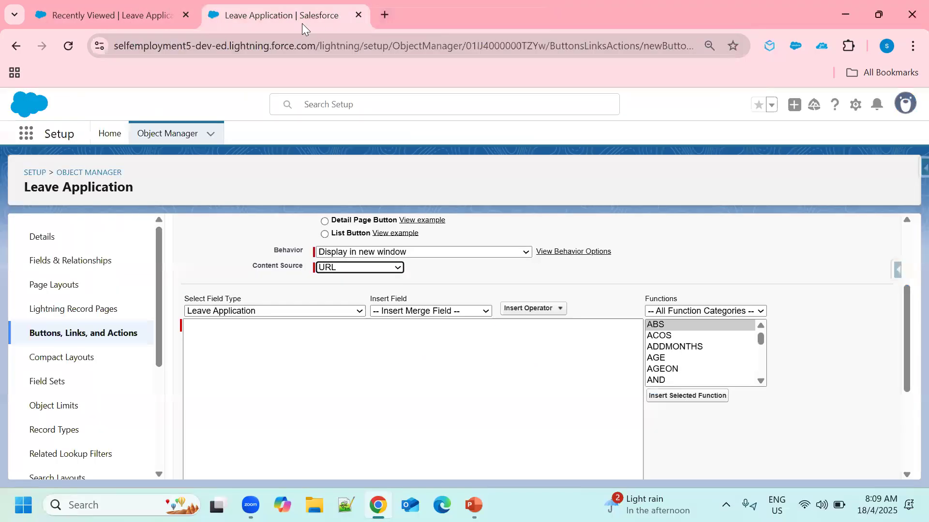
{"action": "left_click", "coordinate": [304, 360]}
{"action": "key", "text": "ctrl+v"}
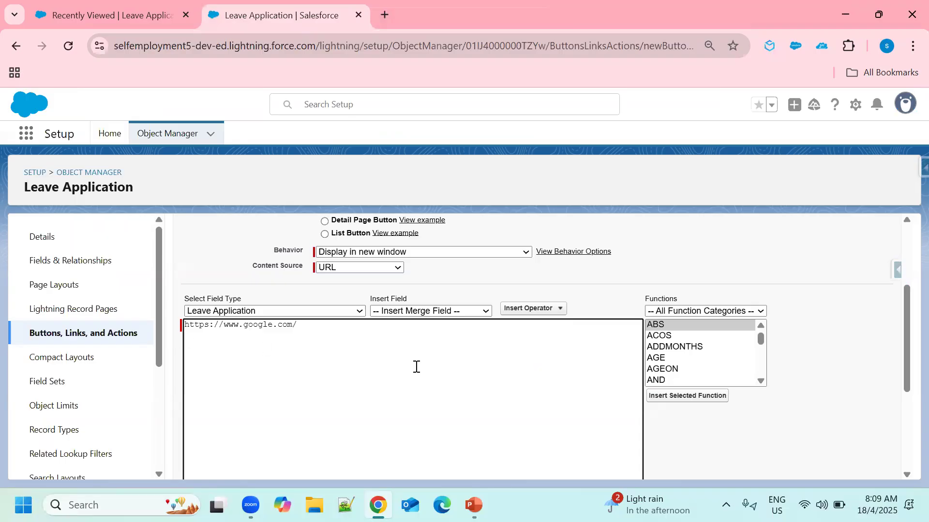
{"action": "scroll", "coordinate": [415, 366], "scroll_direction": "down", "scroll_amount": 4}
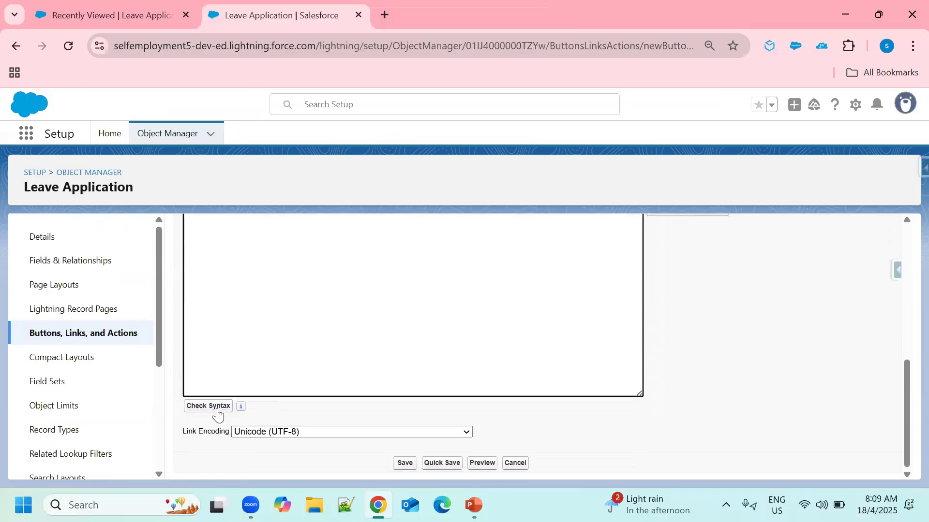
{"action": "left_click", "coordinate": [207, 410]}
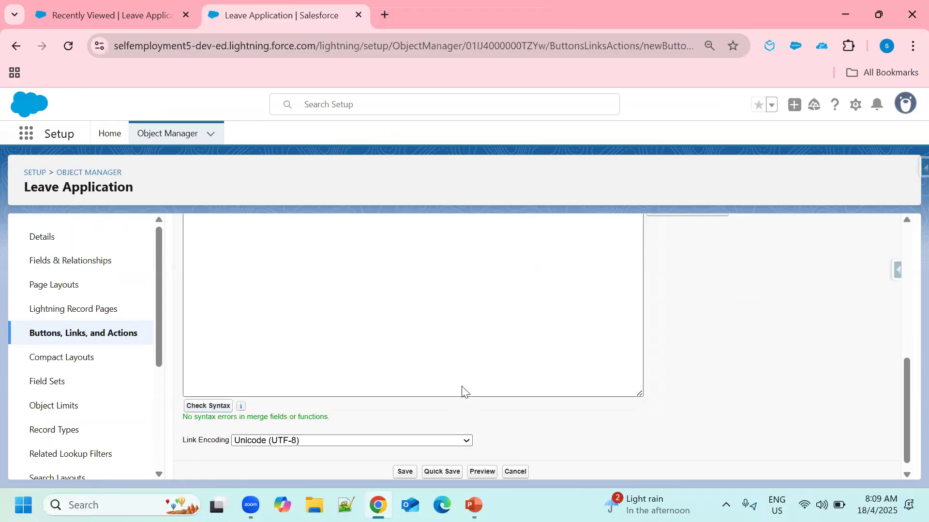
Step: Look through the Leave Application merge fields that can be inserted into the link's URL
{"action": "scroll", "coordinate": [553, 371], "scroll_direction": "up", "scroll_amount": 6}
{"action": "scroll", "coordinate": [608, 373], "scroll_direction": "down", "scroll_amount": 3}
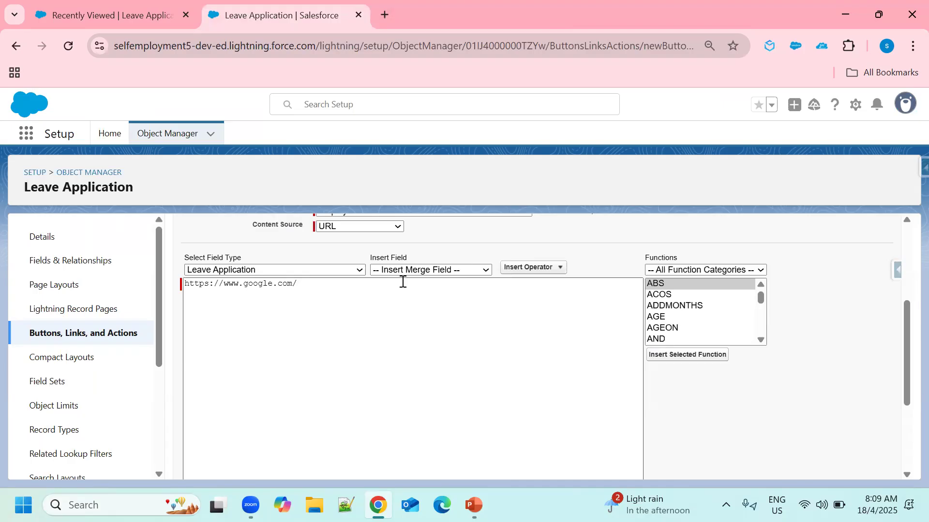
{"action": "left_click", "coordinate": [478, 273]}
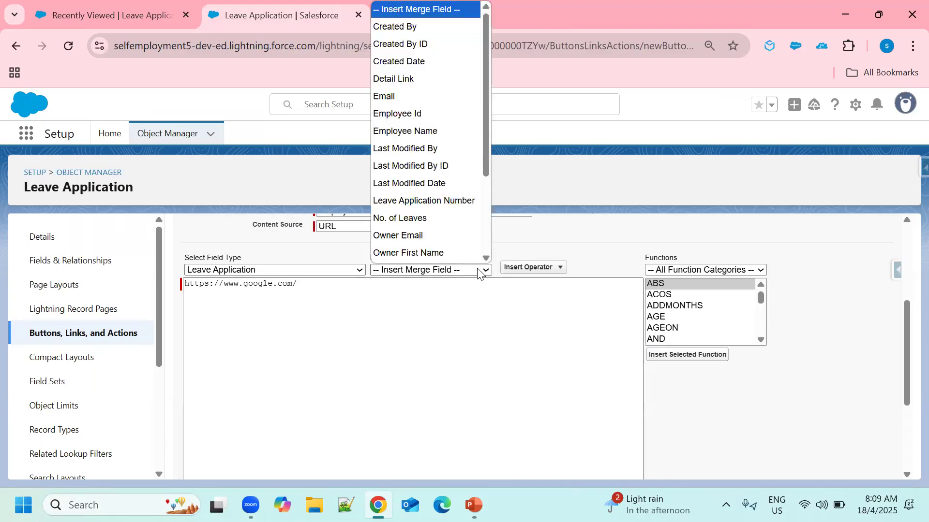
{"action": "left_click", "coordinate": [554, 269]}
{"action": "left_click", "coordinate": [444, 323]}
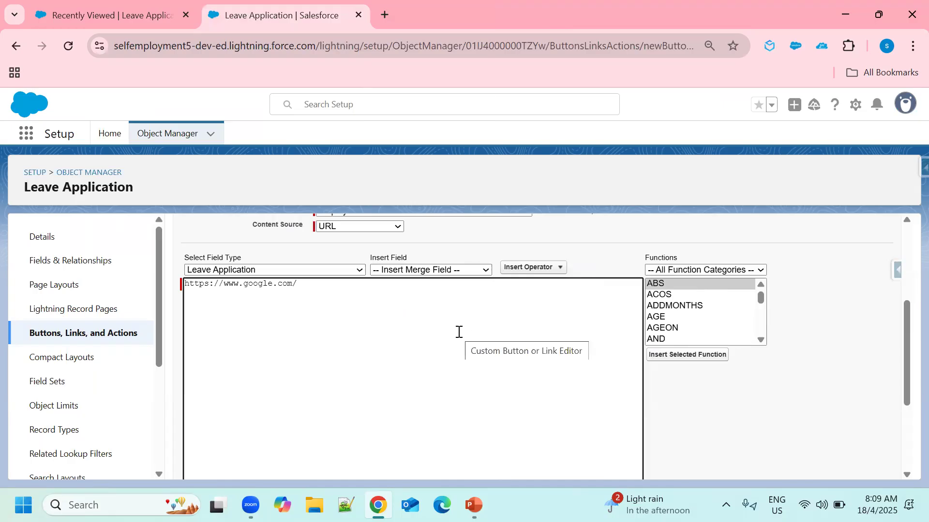
Step: Save the Google page custom link and acknowledge the page layout notice
{"action": "scroll", "coordinate": [448, 349], "scroll_direction": "down", "scroll_amount": 4}
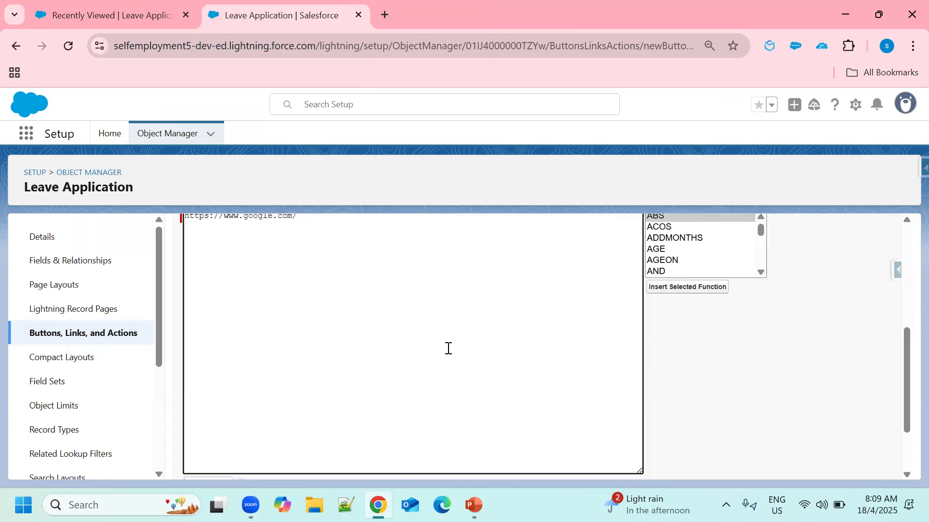
{"action": "scroll", "coordinate": [448, 348], "scroll_direction": "up", "scroll_amount": 5}
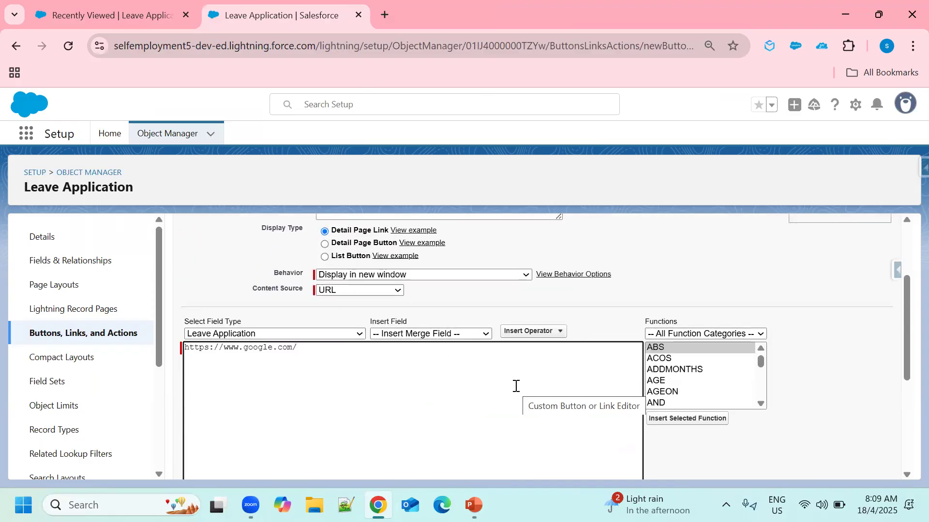
{"action": "scroll", "coordinate": [515, 386], "scroll_direction": "down", "scroll_amount": 5}
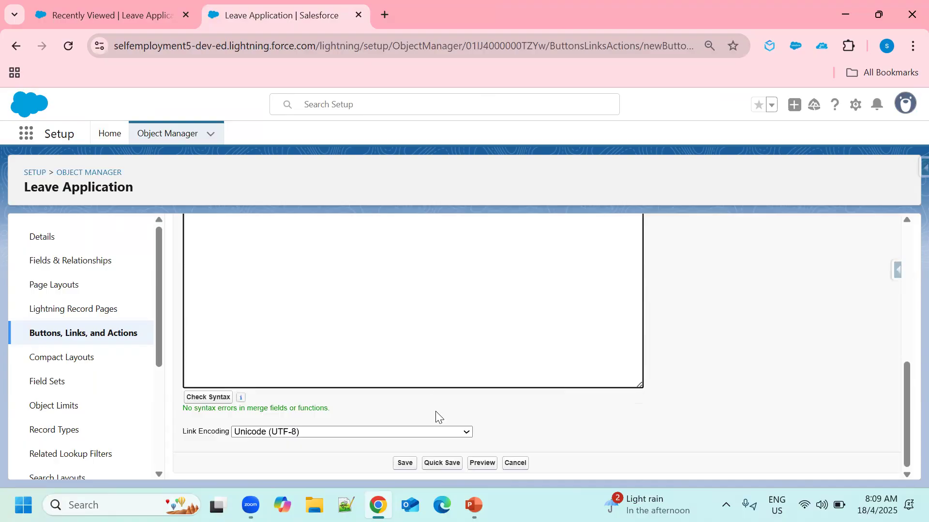
{"action": "scroll", "coordinate": [390, 371], "scroll_direction": "up", "scroll_amount": 5}
{"action": "scroll", "coordinate": [390, 371], "scroll_direction": "down", "scroll_amount": 5}
{"action": "left_click", "coordinate": [403, 464]}
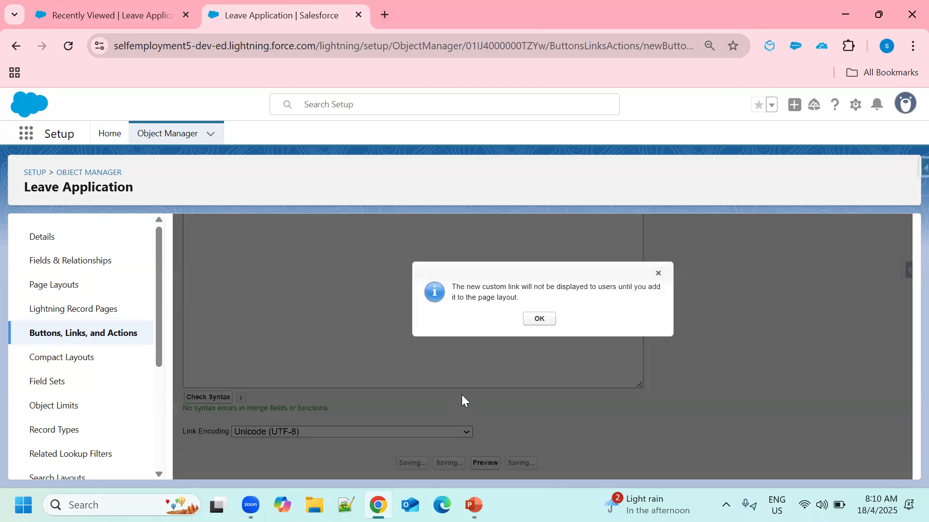
{"action": "left_click", "coordinate": [537, 318]}
{"action": "scroll", "coordinate": [512, 340], "scroll_direction": "up", "scroll_amount": 3}
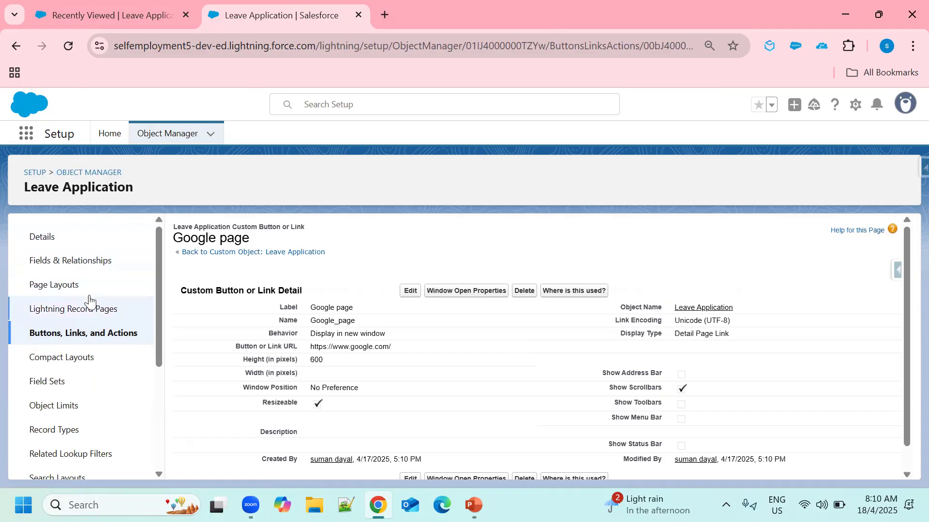
Step: Add the Google page link to the Custom Links section of the Leave Application Layout and save the layout
{"action": "left_click", "coordinate": [70, 288]}
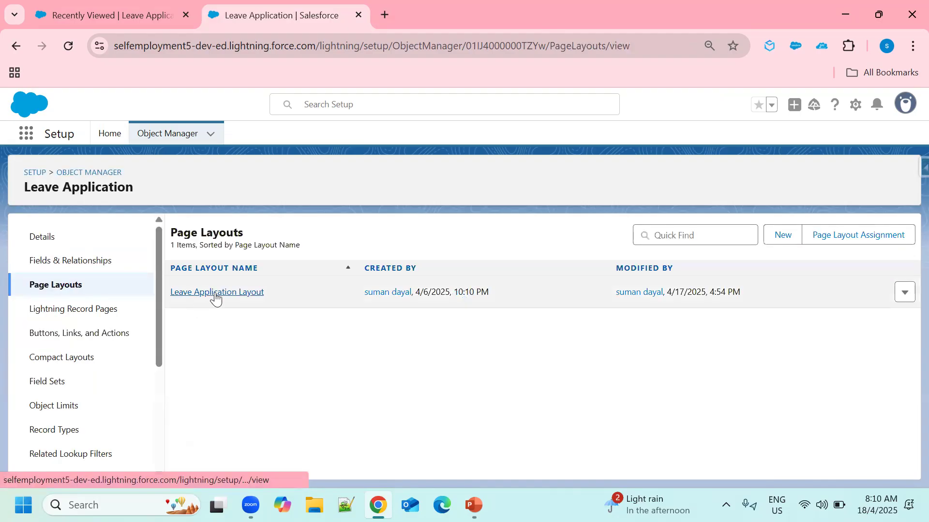
{"action": "left_click", "coordinate": [216, 293]}
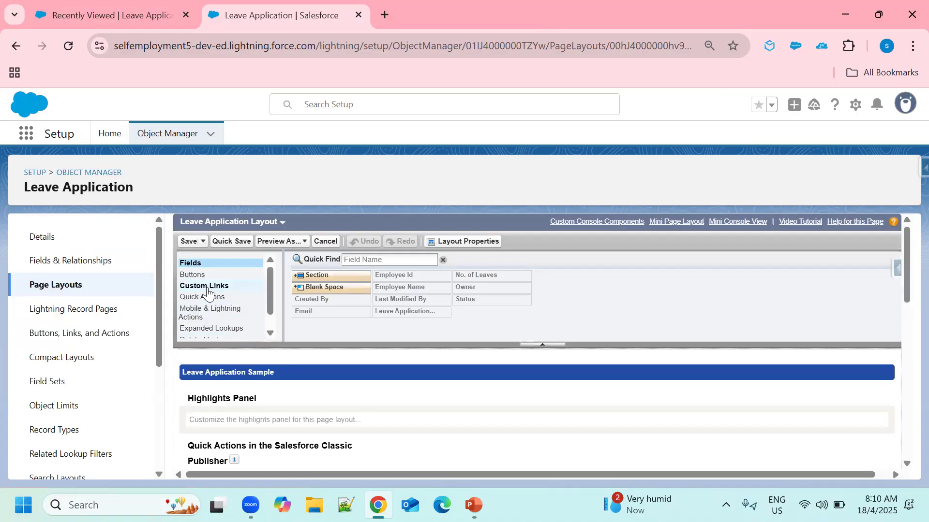
{"action": "scroll", "coordinate": [207, 287], "scroll_direction": "down", "scroll_amount": 5}
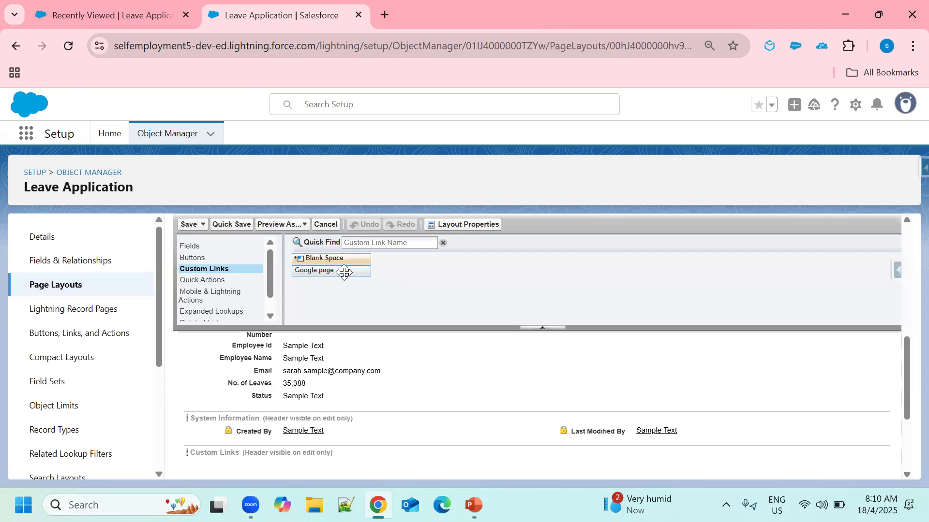
{"action": "left_click_drag", "start_coordinate": [340, 276], "coordinate": [343, 462]}
{"action": "left_click", "coordinate": [244, 224]}
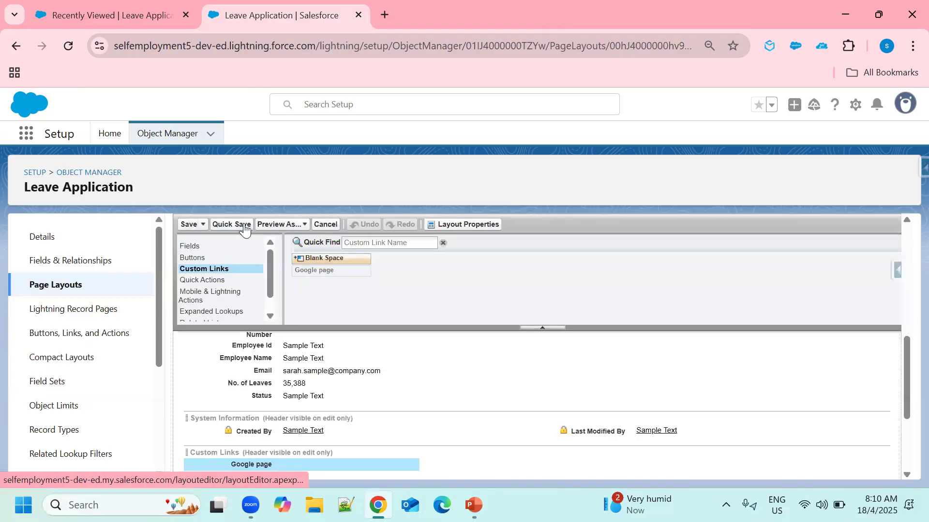
{"action": "left_click", "coordinate": [191, 224]}
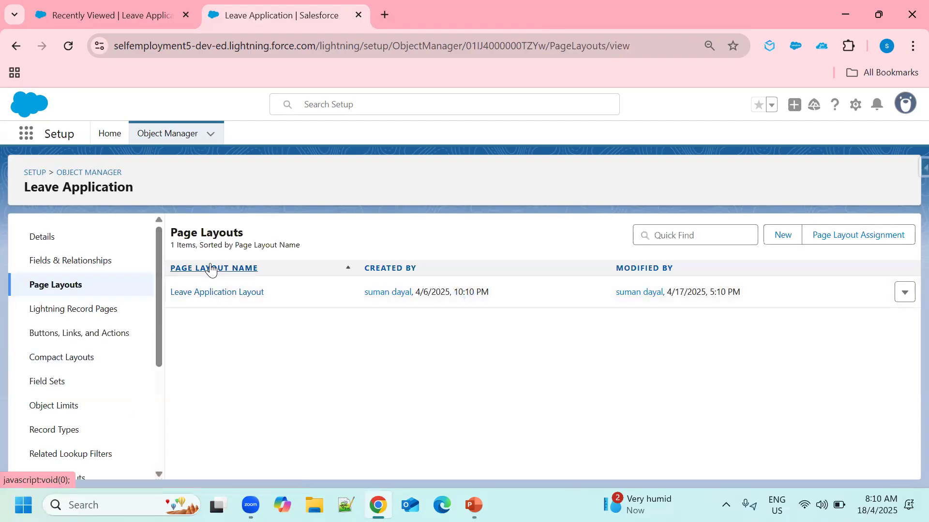
Step: Switch to the Leave Applications list in the other browser tab and set the display density to Compact, refreshing the page
{"action": "left_click", "coordinate": [115, 13]}
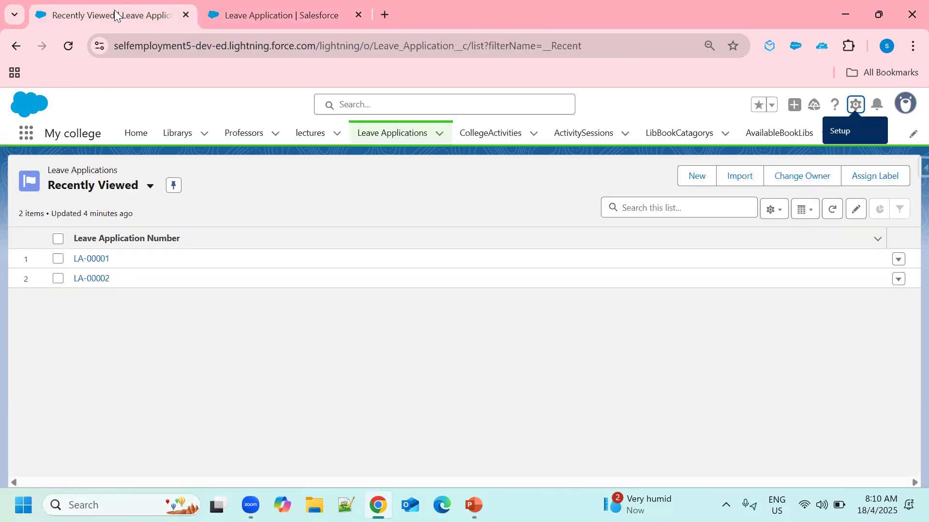
{"action": "left_click", "coordinate": [905, 103]}
{"action": "left_click", "coordinate": [728, 254]}
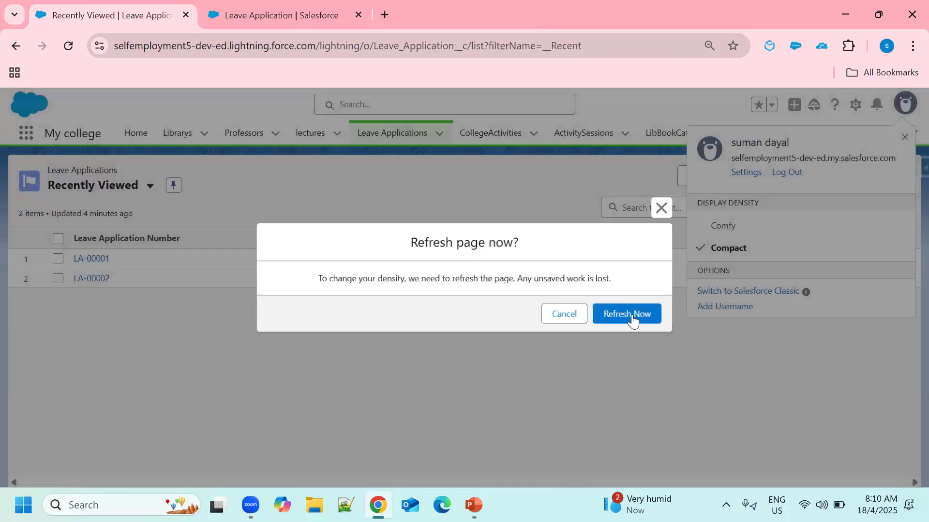
{"action": "left_click", "coordinate": [632, 314]}
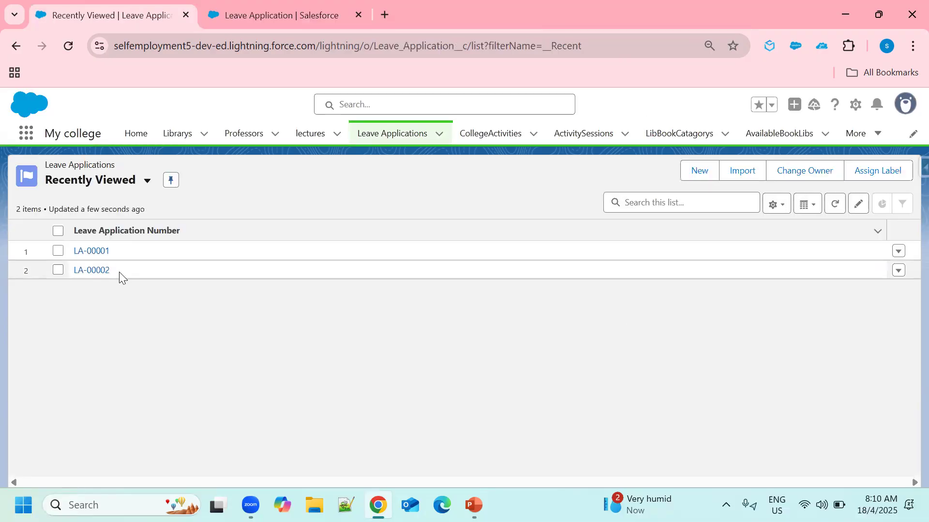
Step: Open the first leave application record, follow its Google page link through to google.com and close the opened tab
{"action": "left_click", "coordinate": [98, 256]}
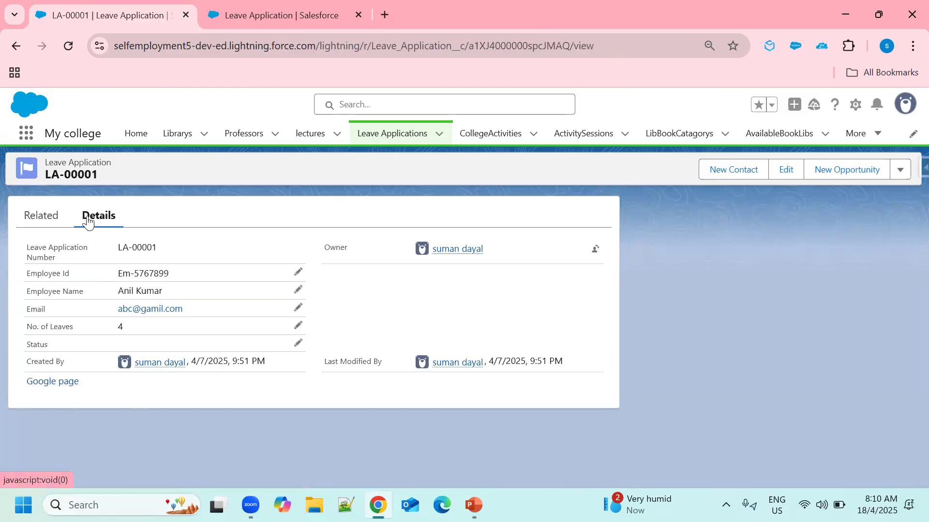
{"action": "left_click", "coordinate": [52, 383]}
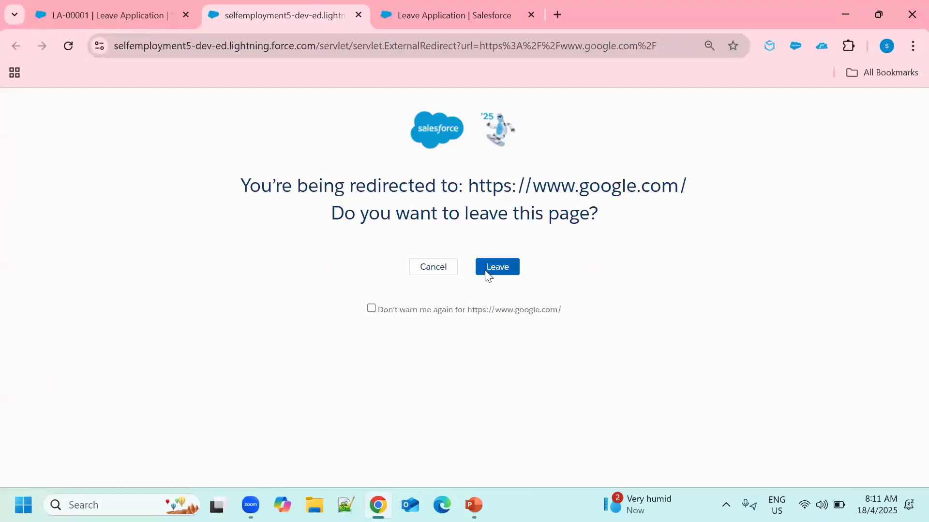
{"action": "left_click", "coordinate": [432, 269]}
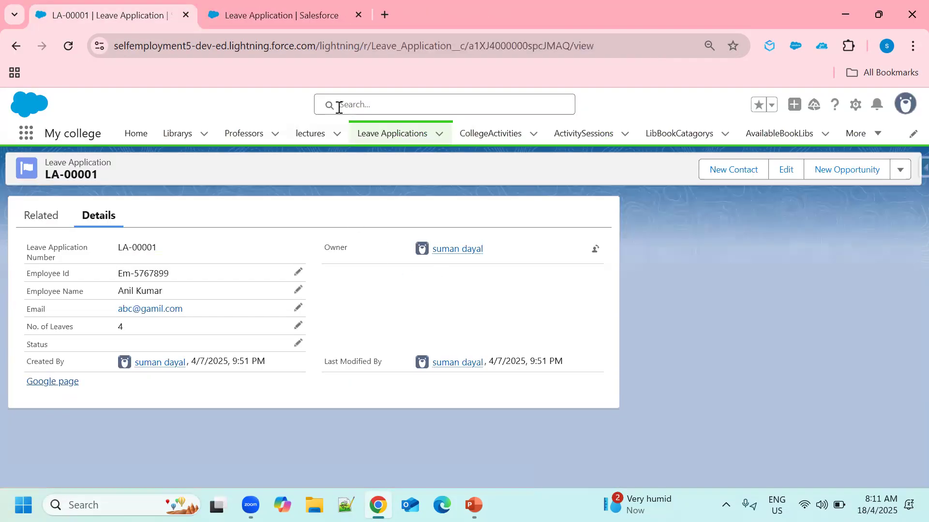
{"action": "left_click", "coordinate": [76, 383]}
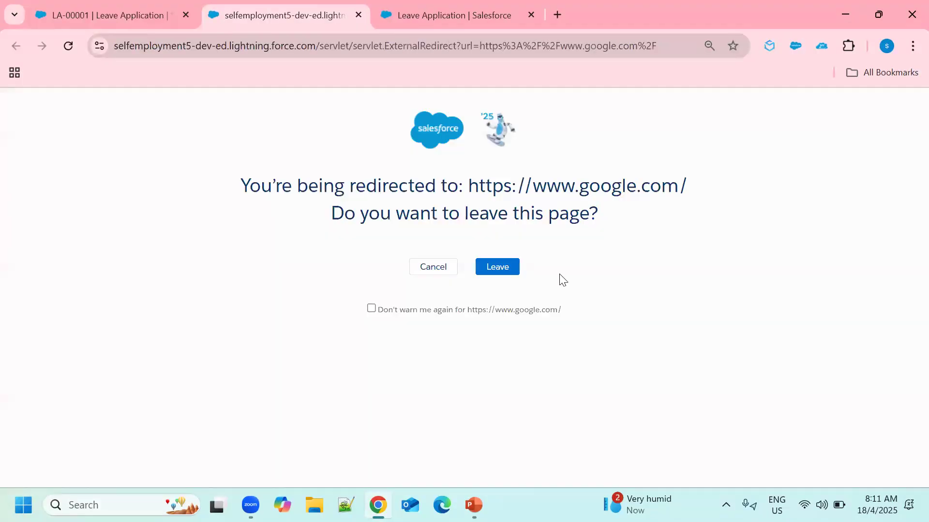
{"action": "left_click", "coordinate": [505, 273]}
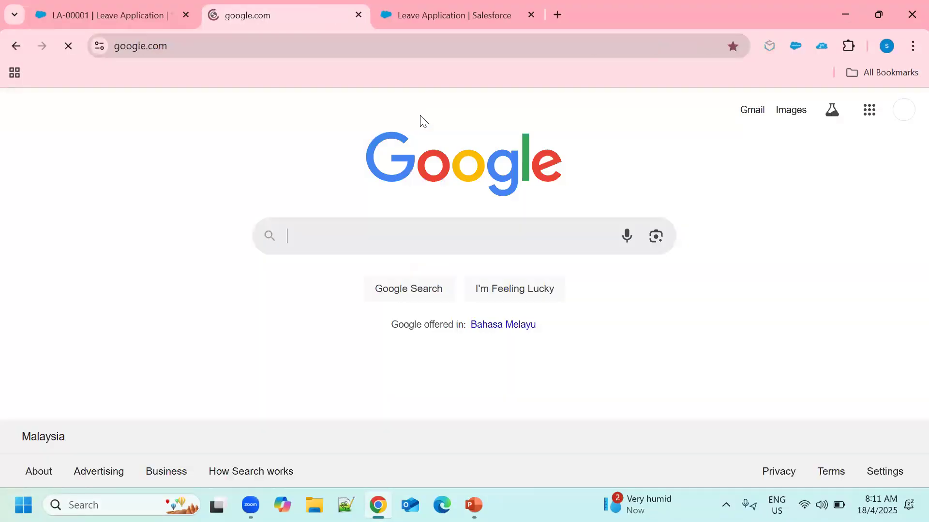
{"action": "left_click", "coordinate": [359, 15]}
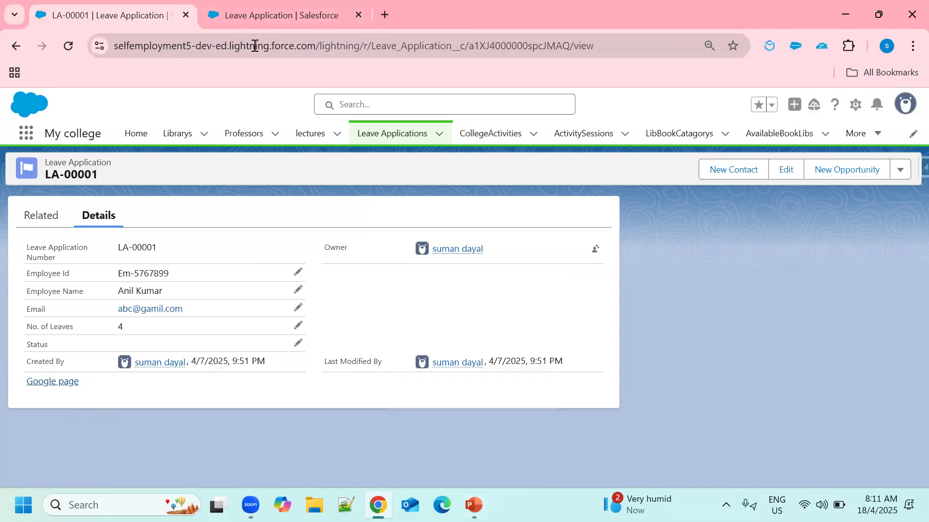
Step: Start a new Leave Application button or link as a Detail Page Button labelled Google page1 and named Google_page1
{"action": "left_click", "coordinate": [270, 17]}
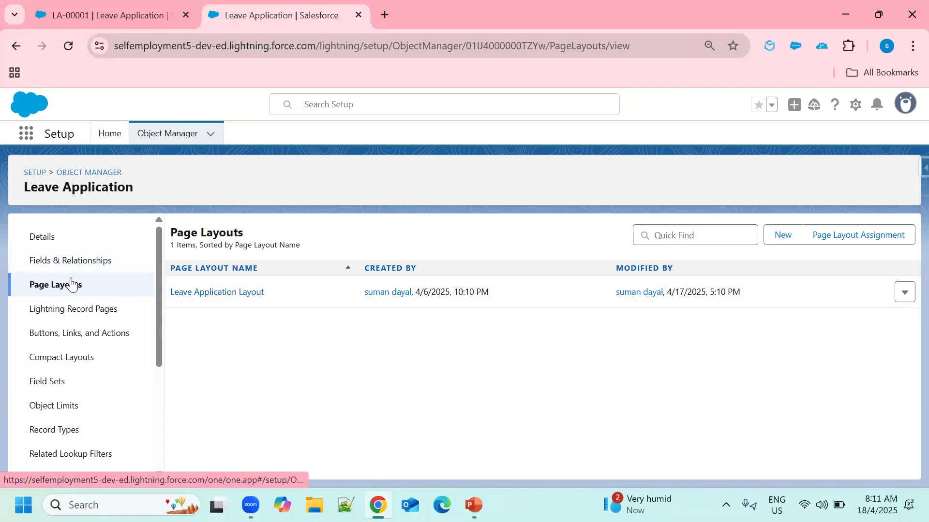
{"action": "left_click", "coordinate": [89, 341]}
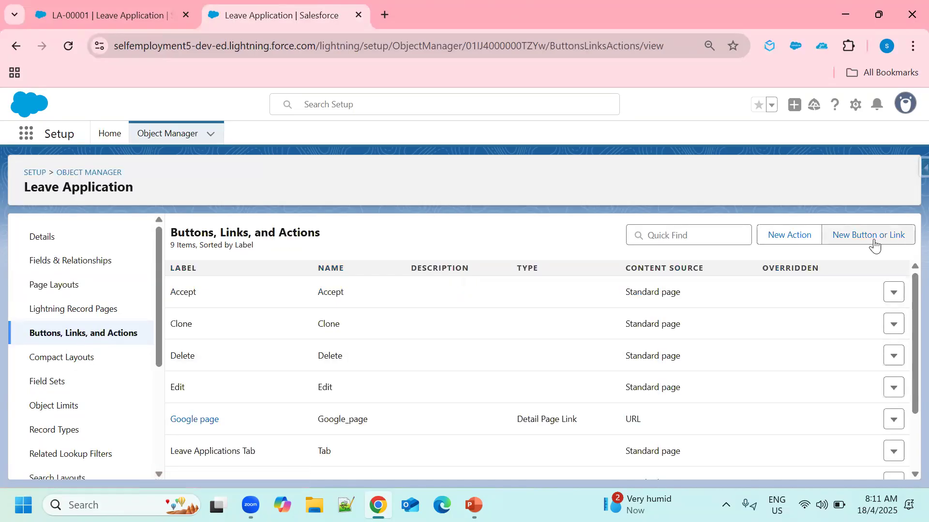
{"action": "left_click", "coordinate": [874, 246]}
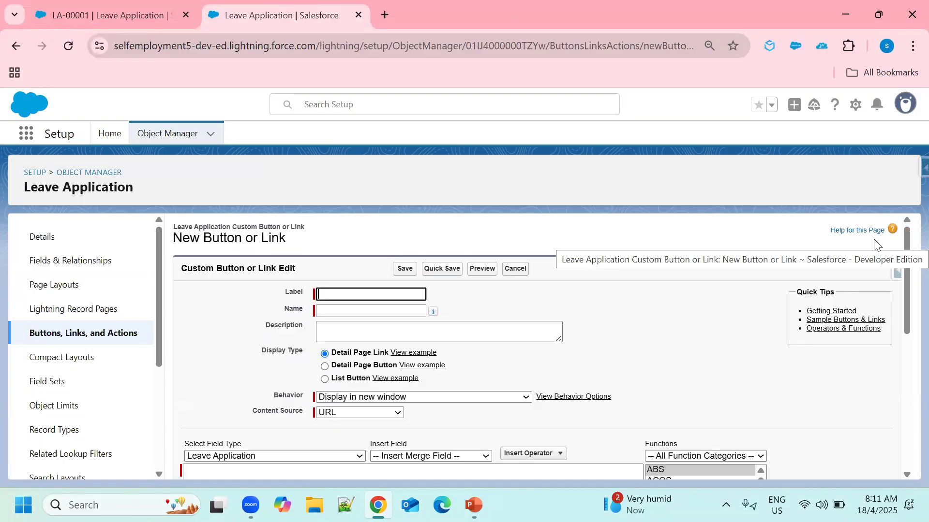
{"action": "left_click", "coordinate": [324, 367]}
{"action": "left_click", "coordinate": [370, 292]}
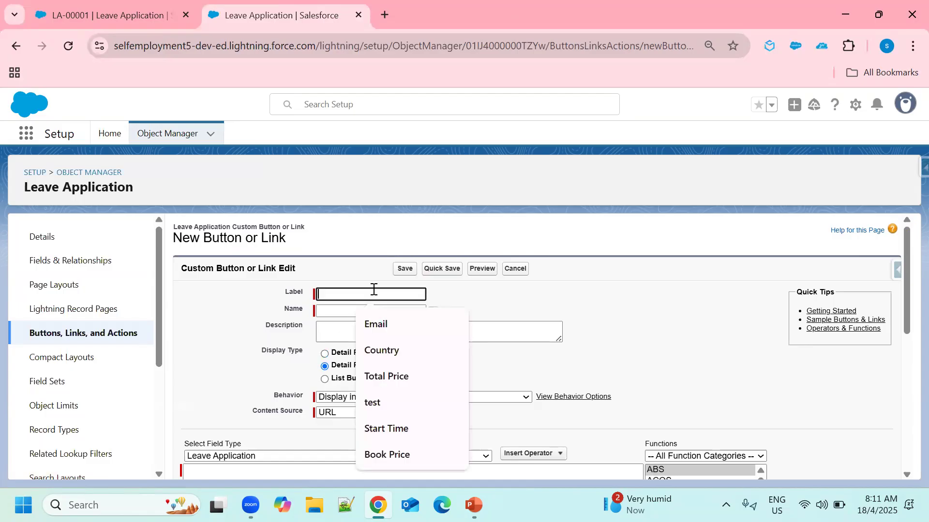
{"action": "type", "text": "gle page"}
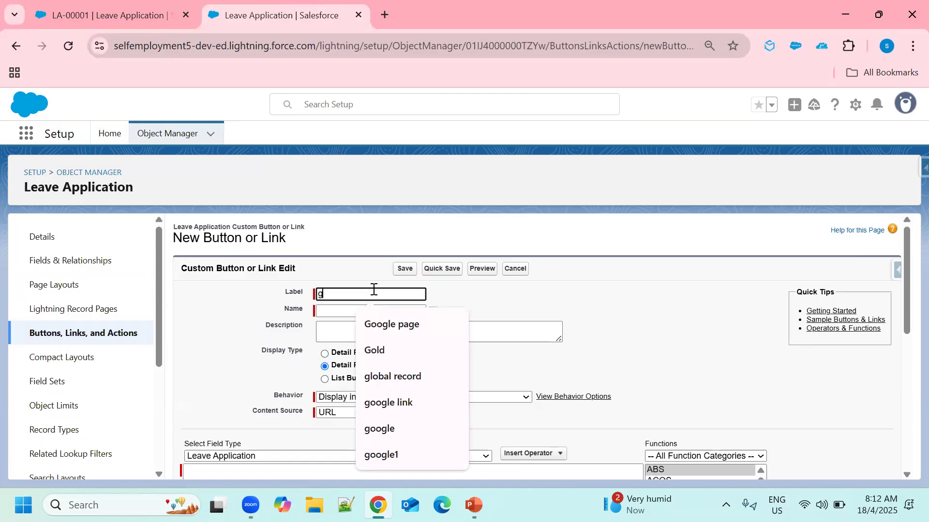
{"action": "left_click", "coordinate": [375, 324]}
{"action": "type", "text": "1"}
{"action": "left_click", "coordinate": [360, 311]}
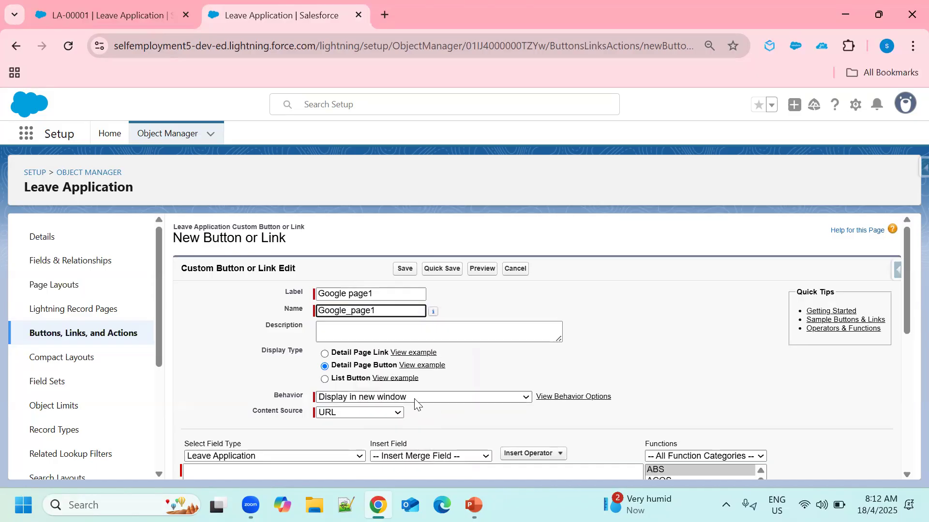
{"action": "scroll", "coordinate": [647, 367], "scroll_direction": "down", "scroll_amount": 1}
{"action": "left_click", "coordinate": [306, 410]}
{"action": "type", "text": "https://www.google.com/"}
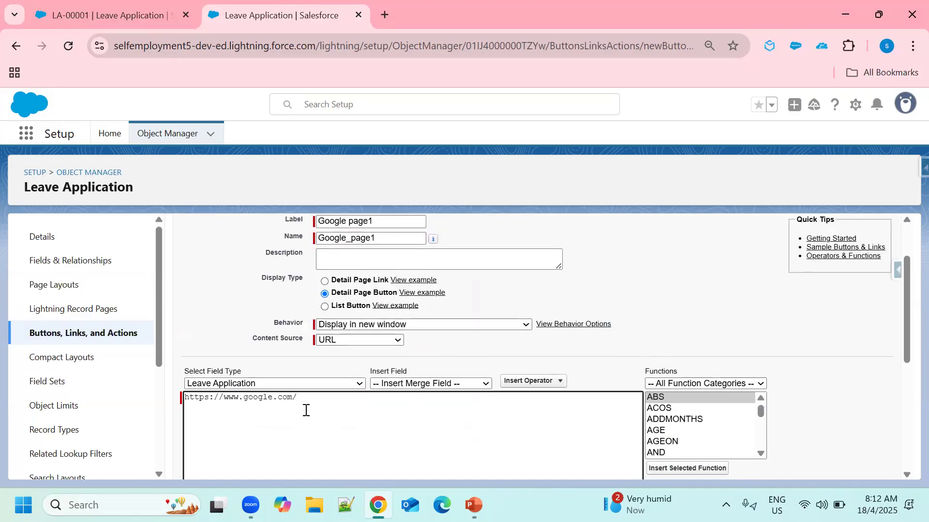
{"action": "scroll", "coordinate": [459, 408], "scroll_direction": "down", "scroll_amount": 3}
{"action": "scroll", "coordinate": [465, 355], "scroll_direction": "down", "scroll_amount": 4}
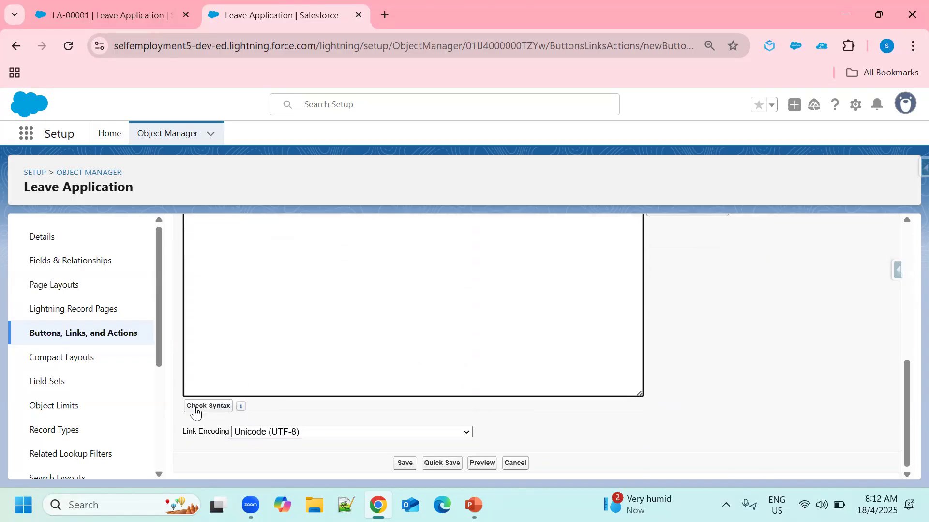
{"action": "left_click", "coordinate": [404, 464]}
{"action": "left_click", "coordinate": [543, 321]}
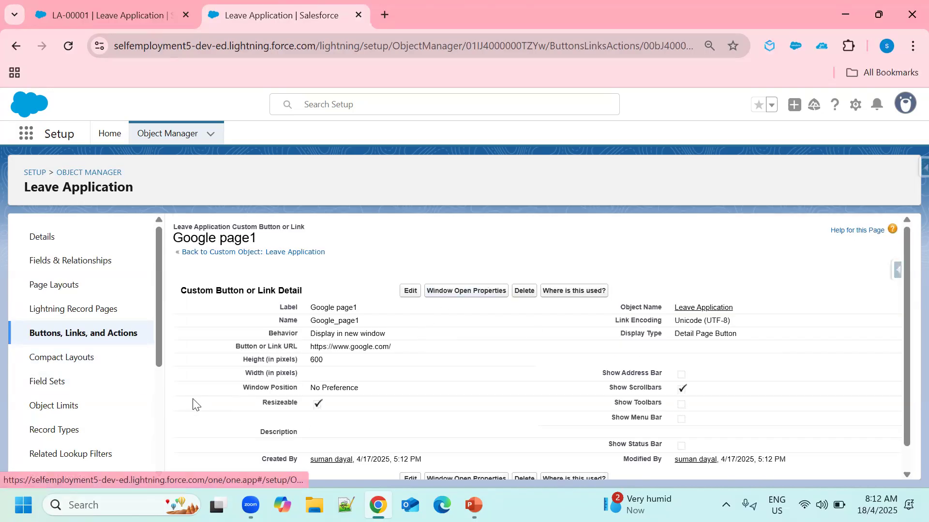
Step: Add the Google page1 button to the custom buttons of the Leave Application Layout and save the layout
{"action": "left_click", "coordinate": [56, 290]}
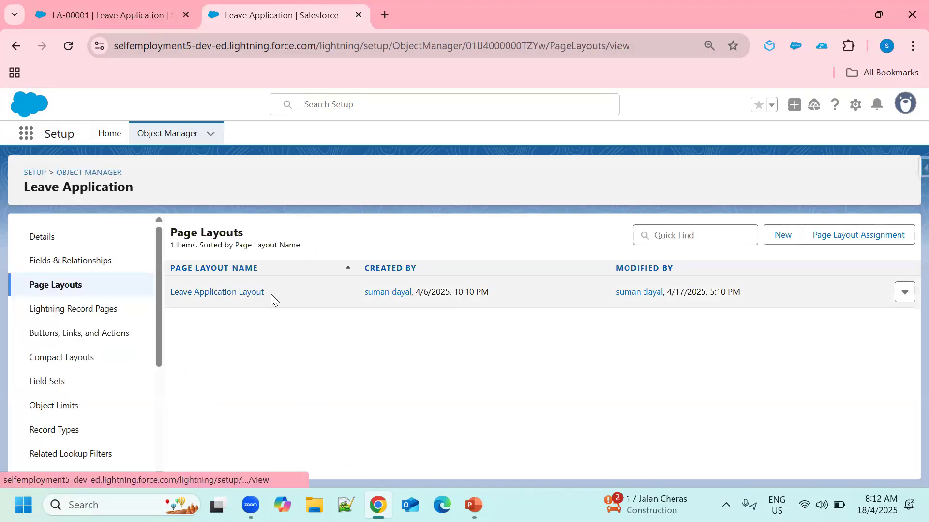
{"action": "left_click", "coordinate": [251, 294]}
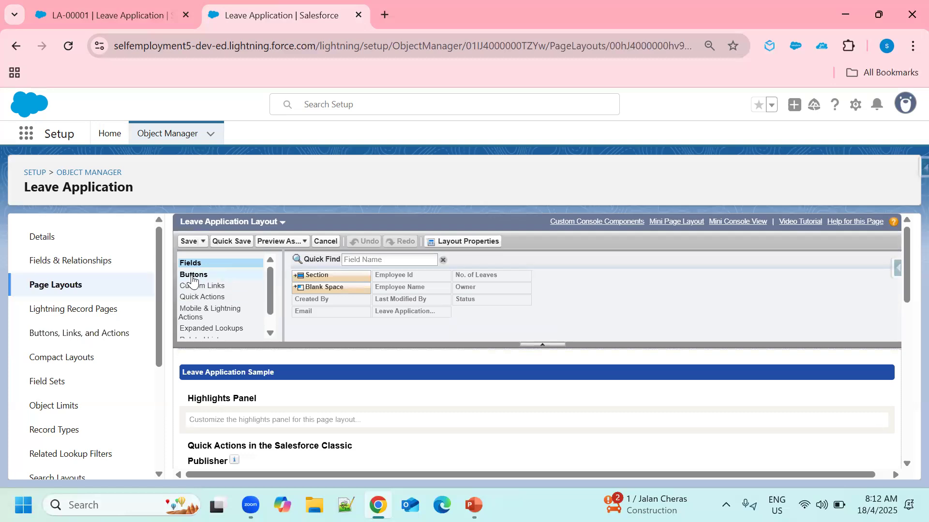
{"action": "left_click", "coordinate": [193, 275]}
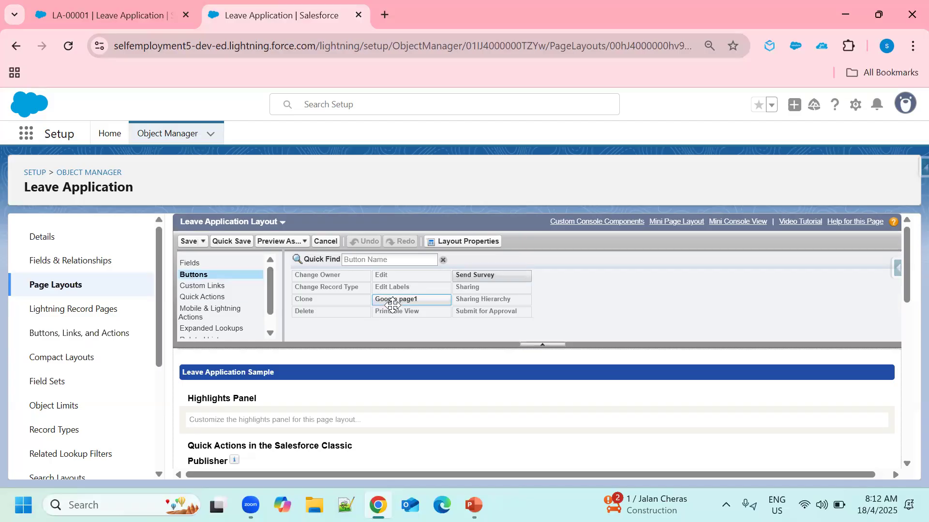
{"action": "left_click_drag", "start_coordinate": [426, 299], "coordinate": [570, 463]}
{"action": "left_click", "coordinate": [233, 226]}
{"action": "left_click", "coordinate": [189, 225]}
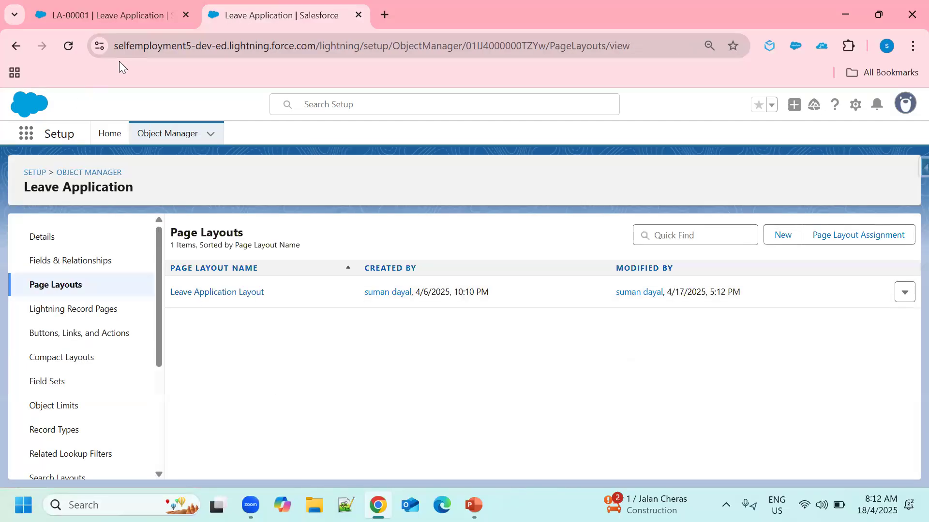
Step: Return to the open leave application record and set the display density to Comfy, refreshing the page
{"action": "left_click", "coordinate": [102, 16]}
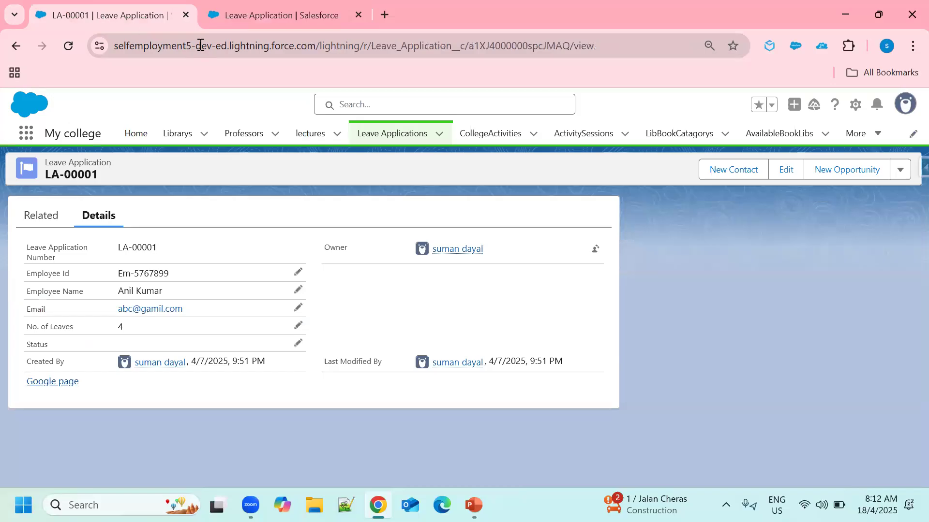
{"action": "left_click", "coordinate": [907, 109]}
{"action": "left_click", "coordinate": [725, 218]}
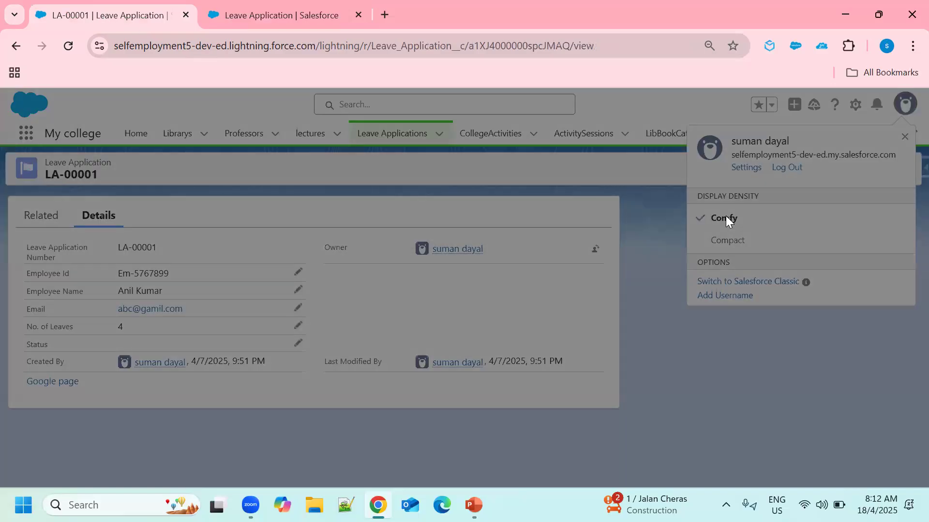
{"action": "left_click", "coordinate": [643, 309]}
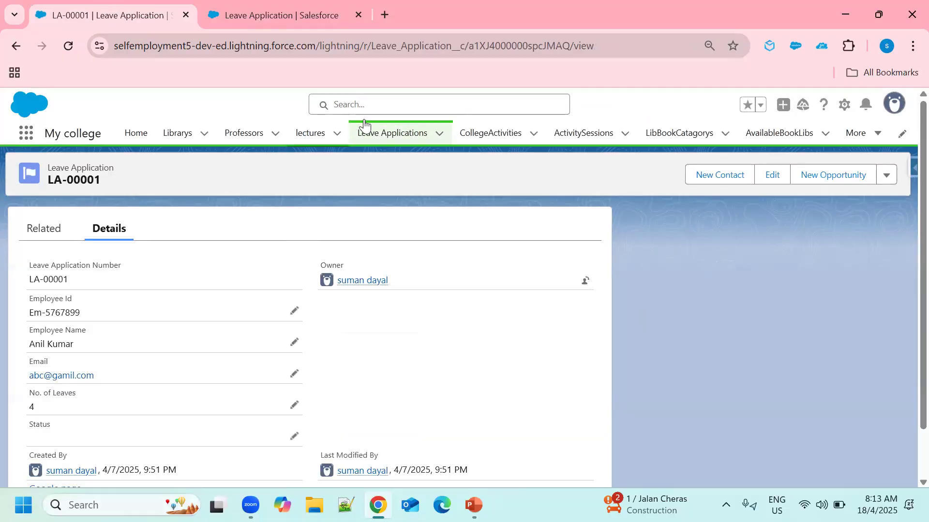
Step: Open leave application LA-00002 and test its Google page1 button, closing the Google page it opens
{"action": "left_click", "coordinate": [417, 142]}
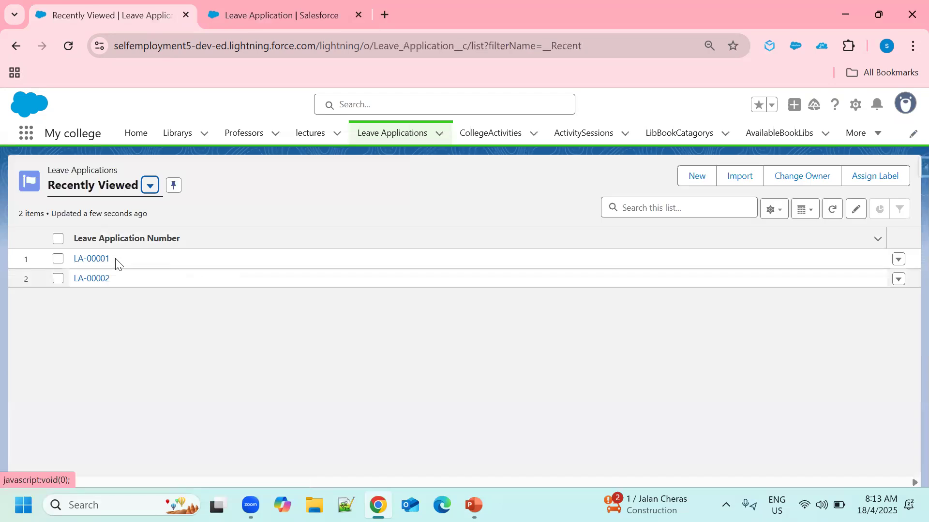
{"action": "left_click", "coordinate": [90, 280]}
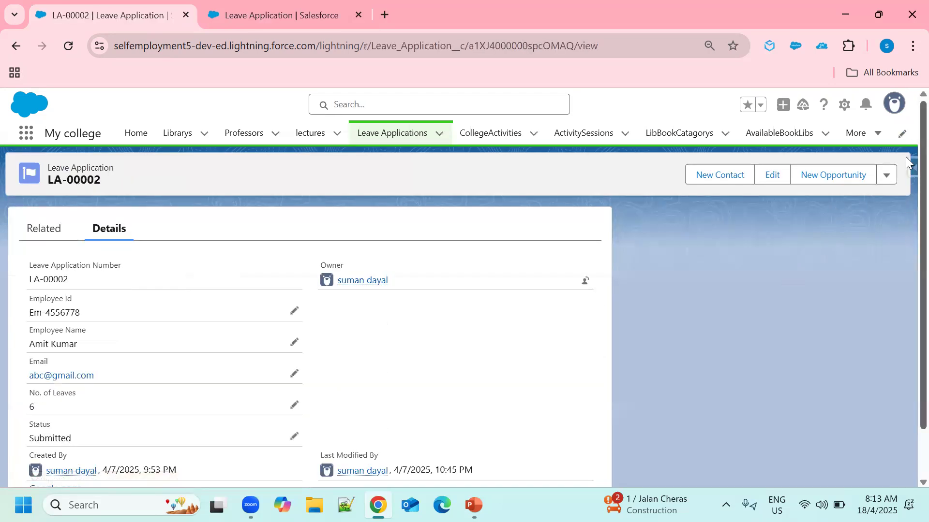
{"action": "left_click", "coordinate": [887, 177]}
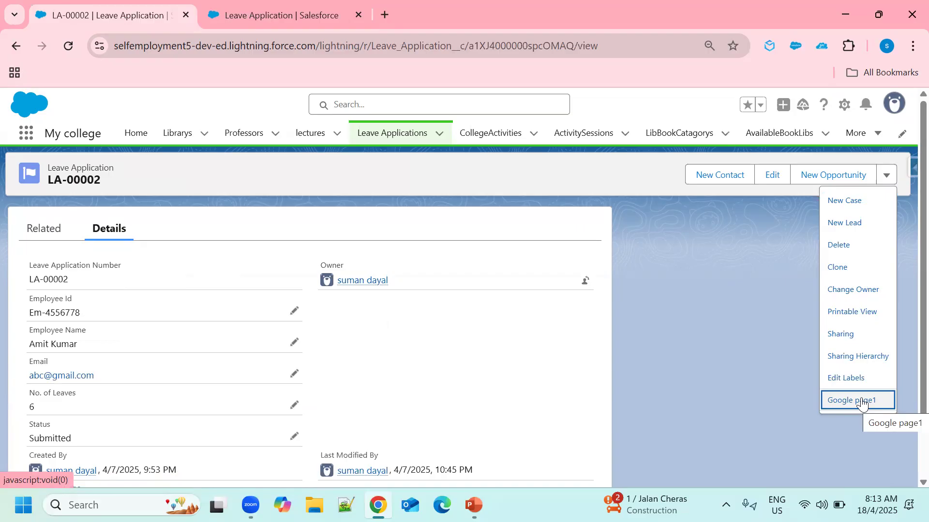
{"action": "key", "text": "ctrl+t"}
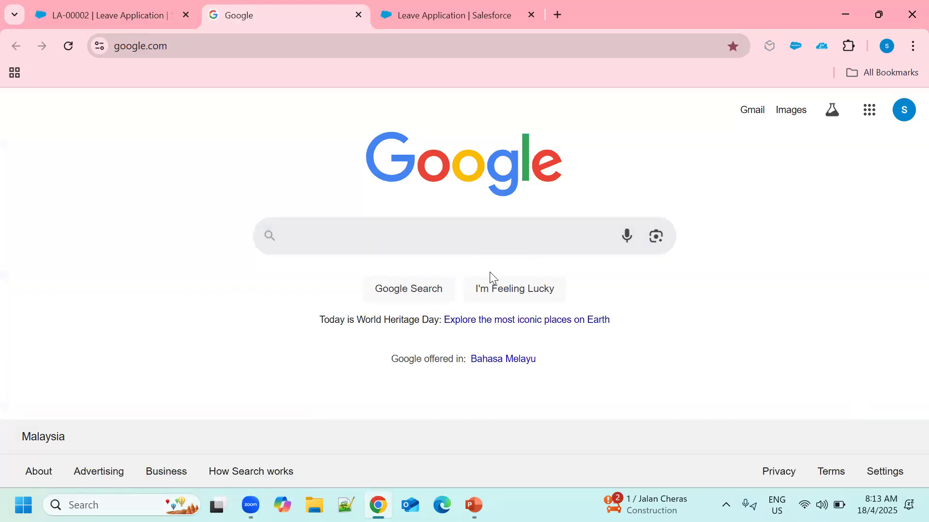
{"action": "left_click", "coordinate": [358, 16]}
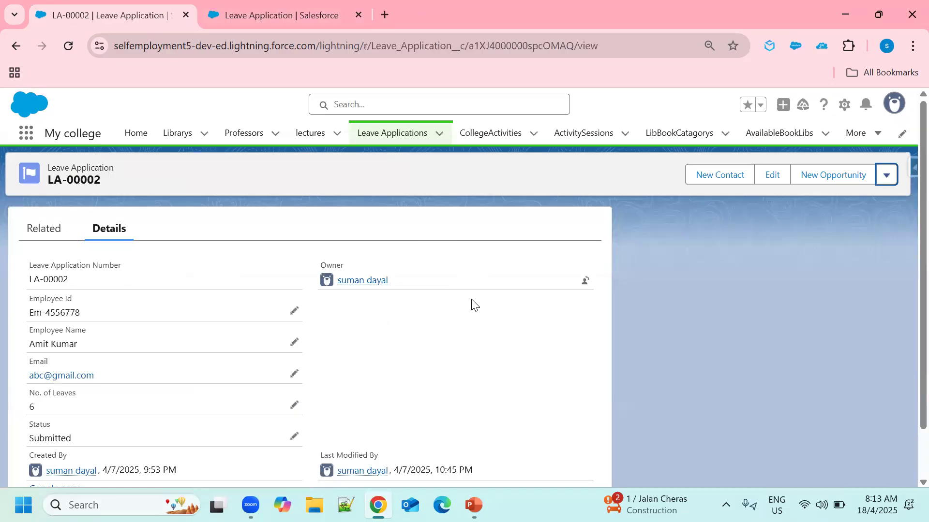
Step: Start a new Leave Application button or link as a List Button with the multi-record selection checkboxes turned off
{"action": "left_click", "coordinate": [318, 16]}
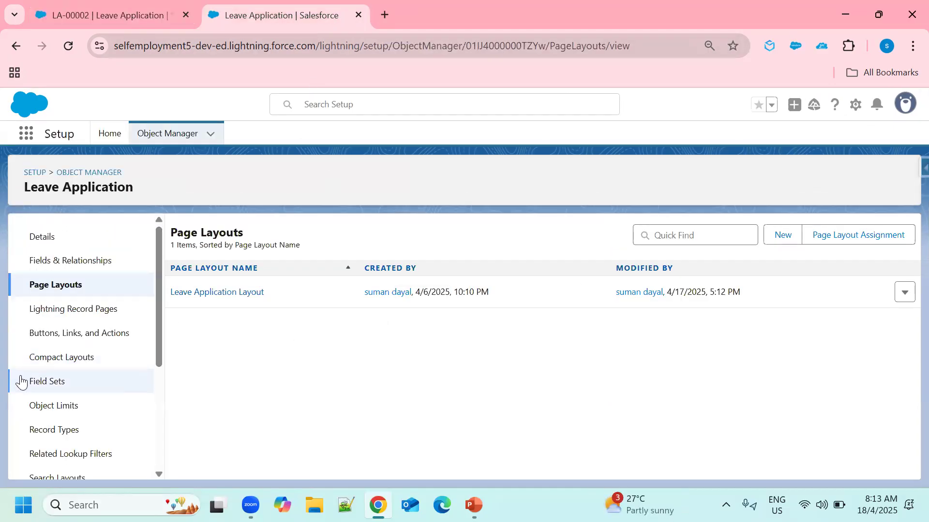
{"action": "left_click", "coordinate": [74, 333]}
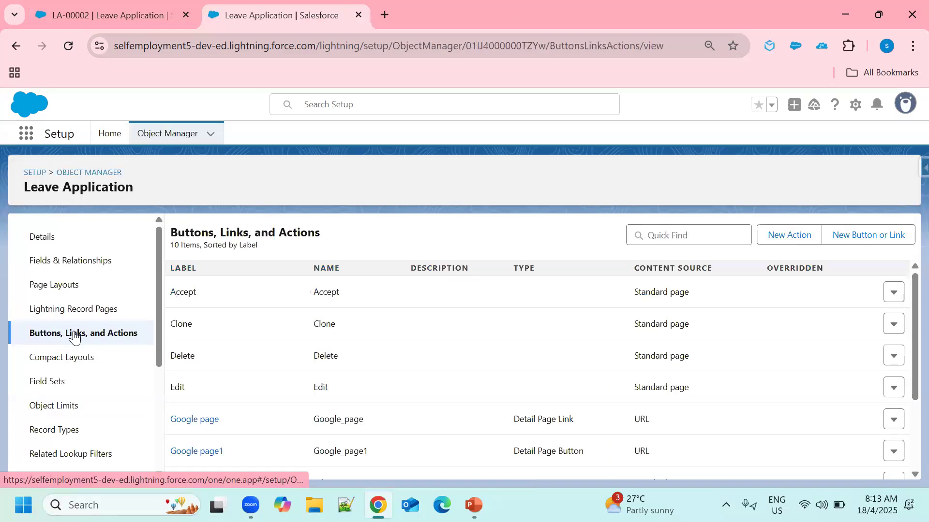
{"action": "left_click", "coordinate": [875, 235]}
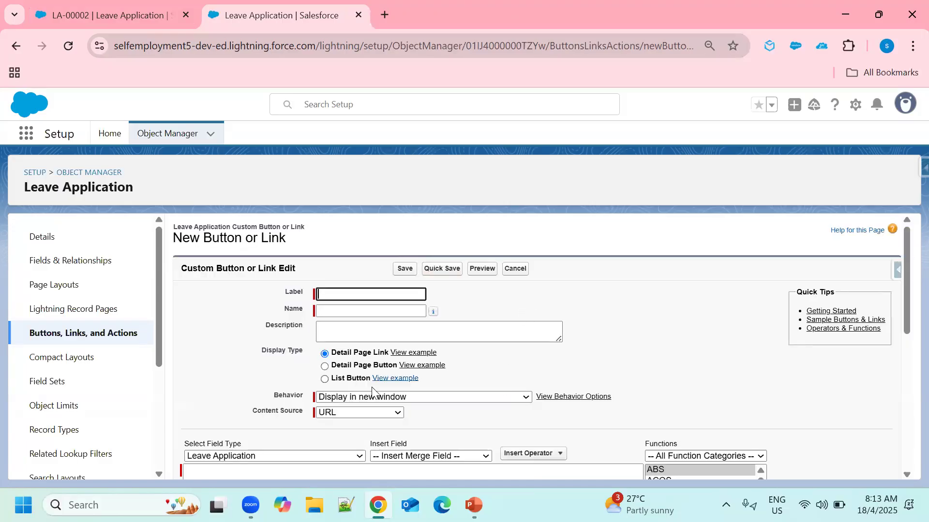
{"action": "left_click", "coordinate": [324, 379]}
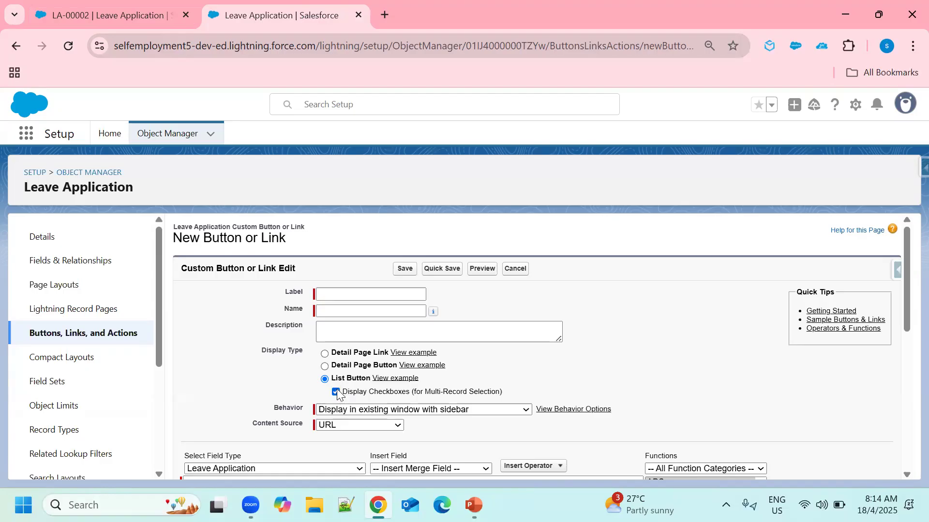
{"action": "left_click", "coordinate": [336, 395]}
Step: Label the new list button Google page2 and name it Google_page2
{"action": "left_click", "coordinate": [368, 294]}
{"action": "type", "text": "g"}
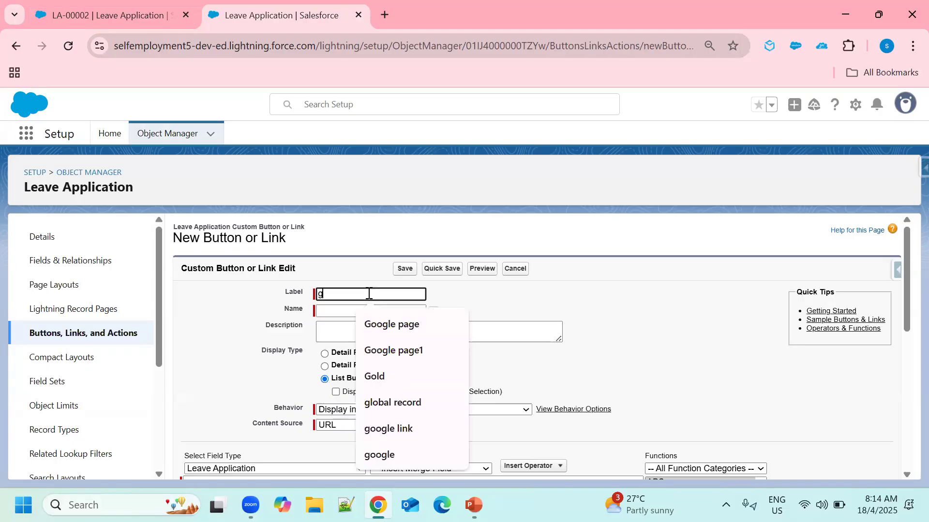
{"action": "left_click", "coordinate": [408, 331]}
{"action": "type", "text": "2"}
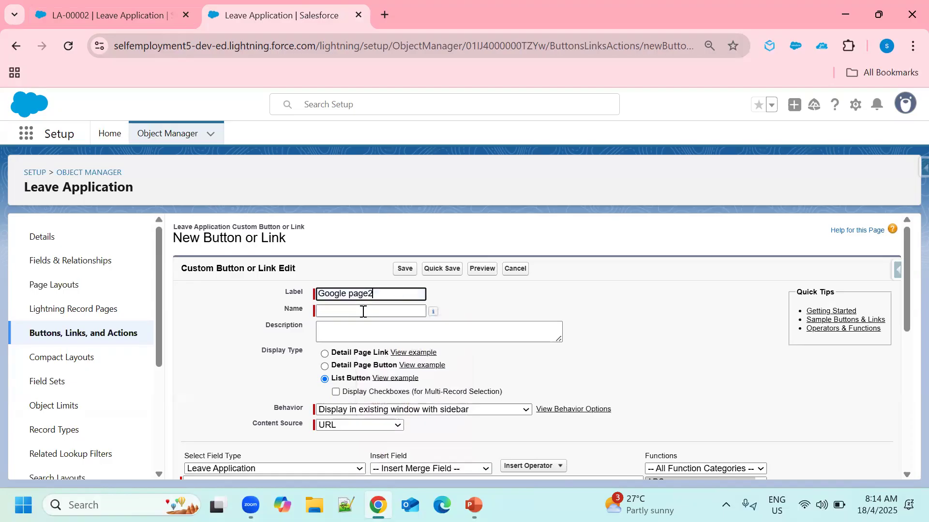
{"action": "left_click", "coordinate": [362, 311]}
{"action": "scroll", "coordinate": [641, 350], "scroll_direction": "down", "scroll_amount": 1}
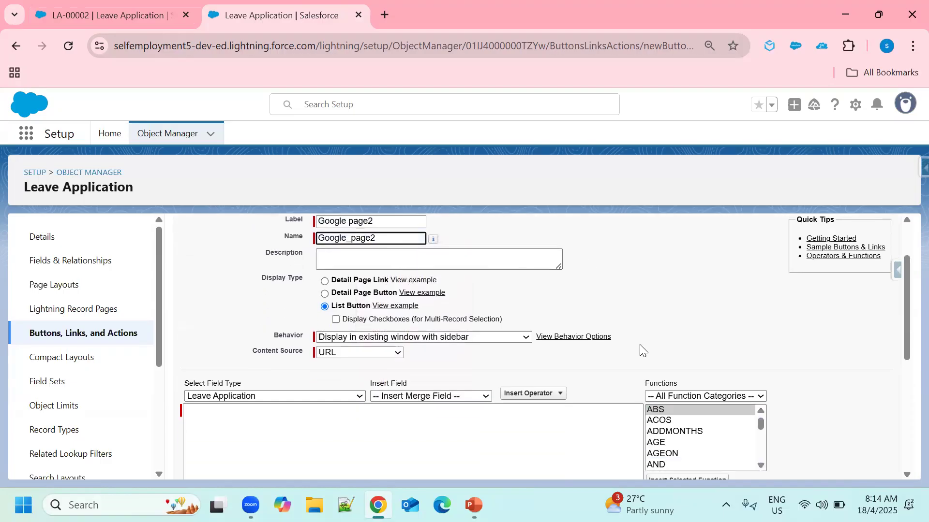
{"action": "left_click", "coordinate": [522, 339]}
{"action": "left_click", "coordinate": [457, 352]}
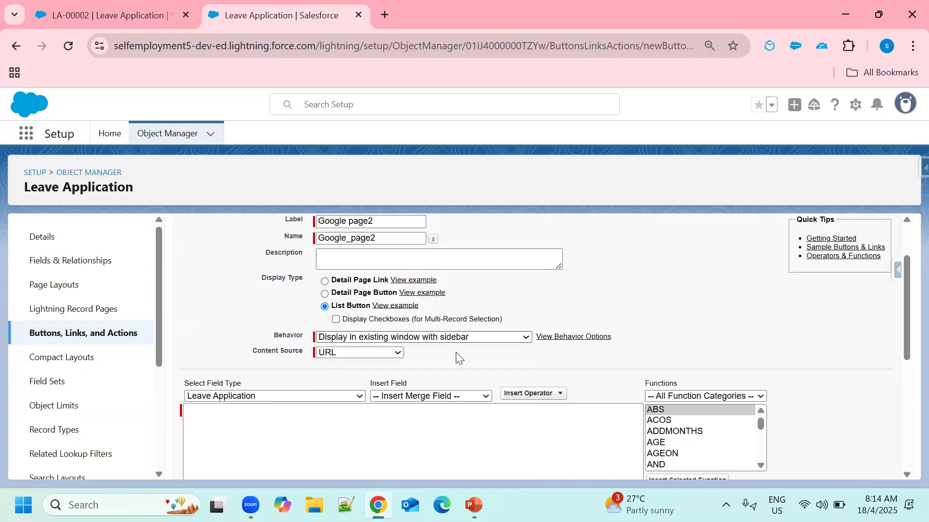
{"action": "left_click", "coordinate": [307, 421]}
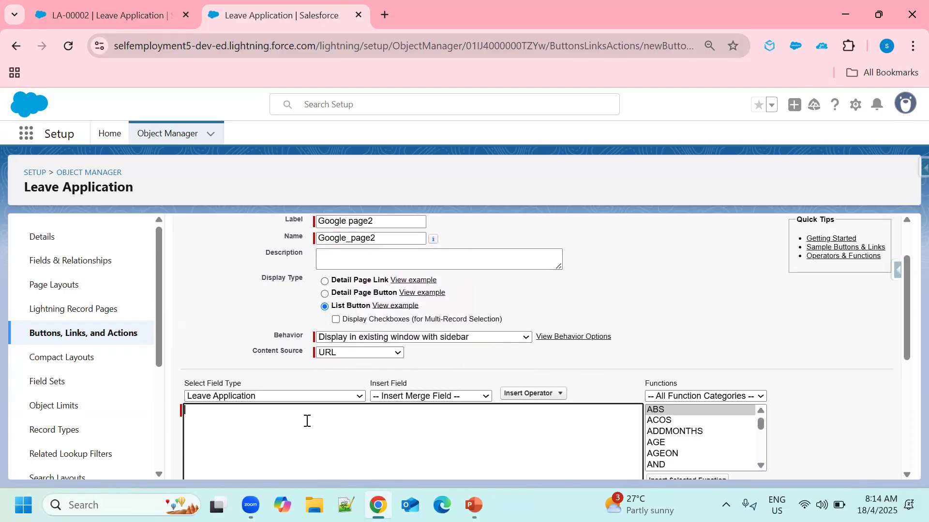
{"action": "type", "text": "https://www.google.com/"}
{"action": "scroll", "coordinate": [715, 293], "scroll_direction": "down", "scroll_amount": 10}
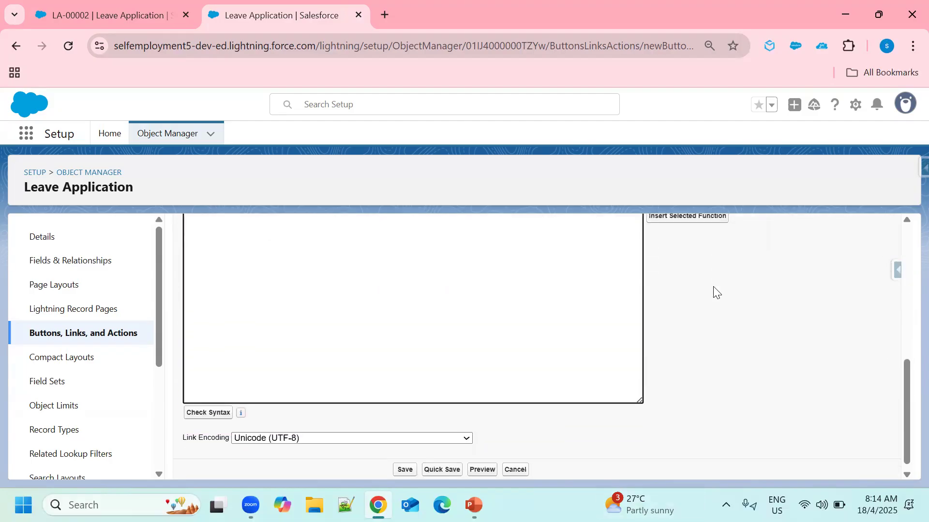
{"action": "left_click", "coordinate": [404, 466]}
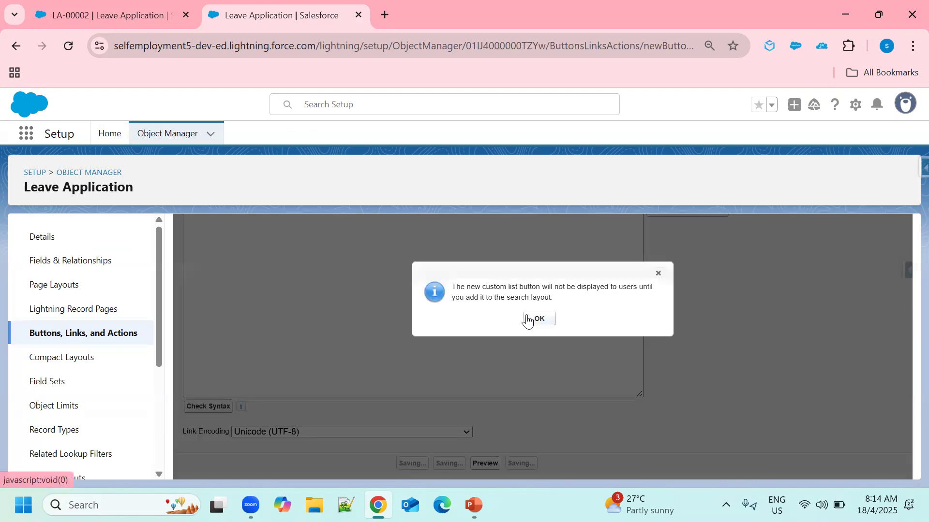
{"action": "left_click", "coordinate": [534, 321]}
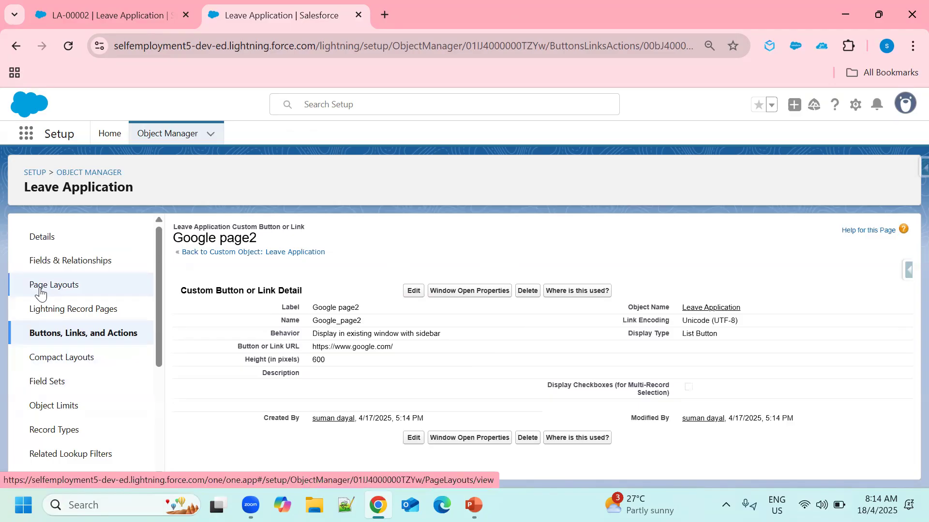
Step: Add the Google page2 button to the selected custom buttons of Leave Application's List View button layout and save it
{"action": "scroll", "coordinate": [113, 362], "scroll_direction": "down", "scroll_amount": 2}
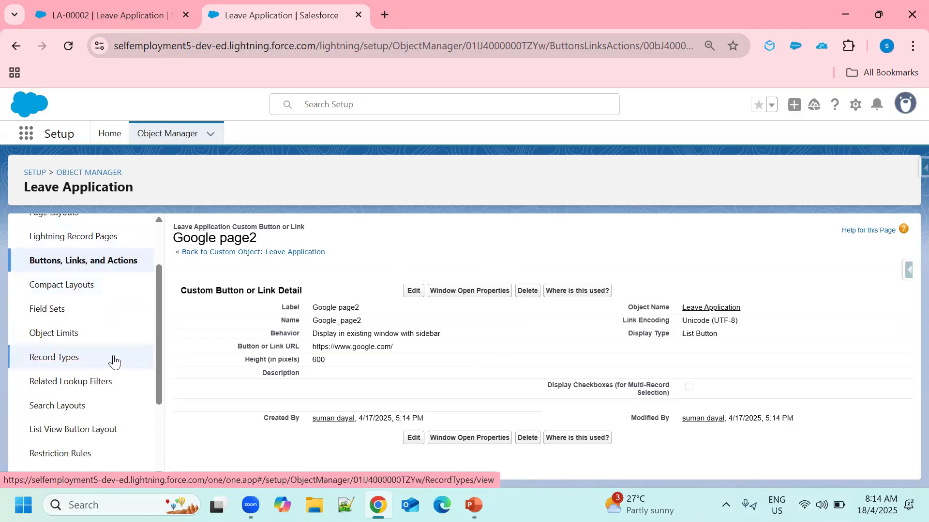
{"action": "left_click", "coordinate": [101, 433]}
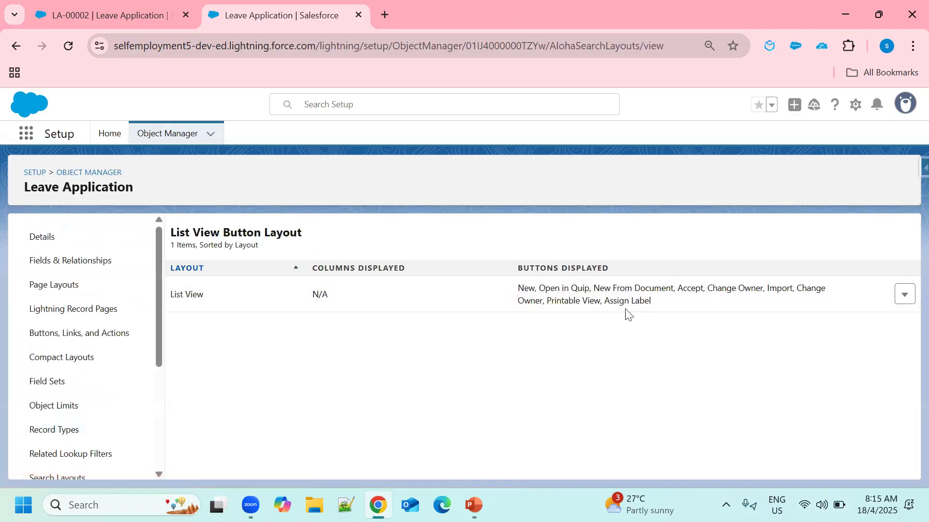
{"action": "left_click", "coordinate": [904, 294]}
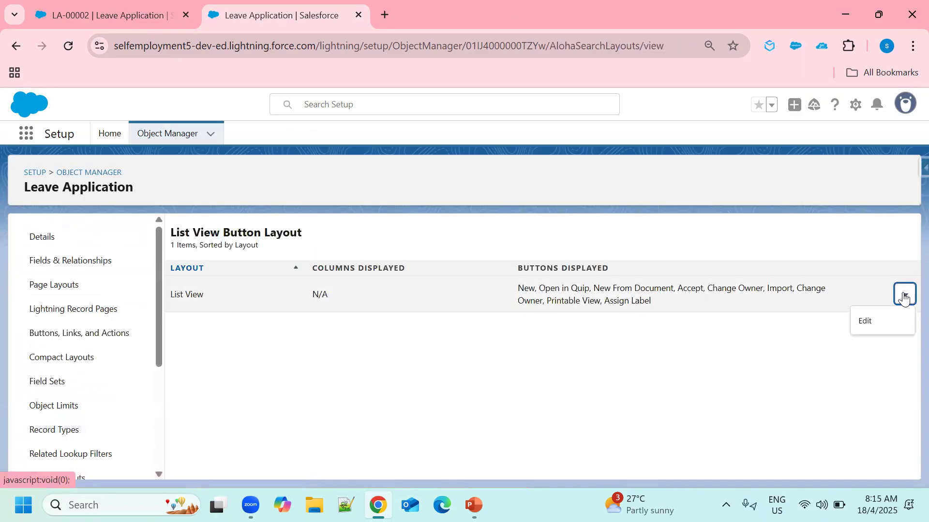
{"action": "left_click", "coordinate": [872, 327]}
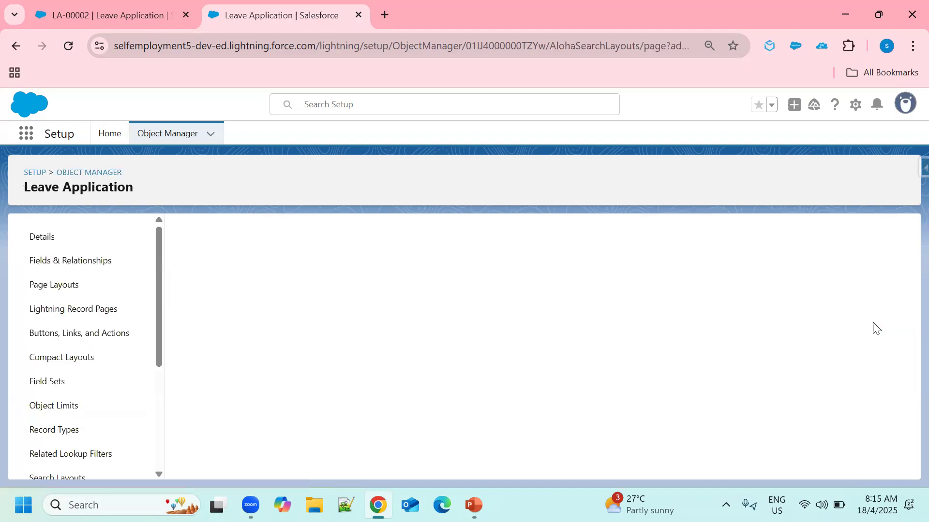
{"action": "scroll", "coordinate": [500, 353], "scroll_direction": "down", "scroll_amount": 3}
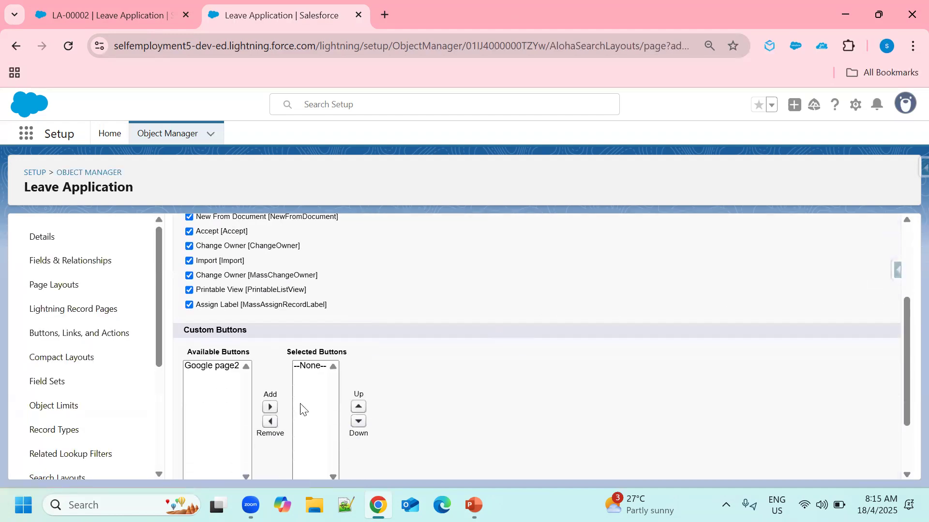
{"action": "left_click", "coordinate": [207, 368]}
{"action": "left_click", "coordinate": [270, 406]}
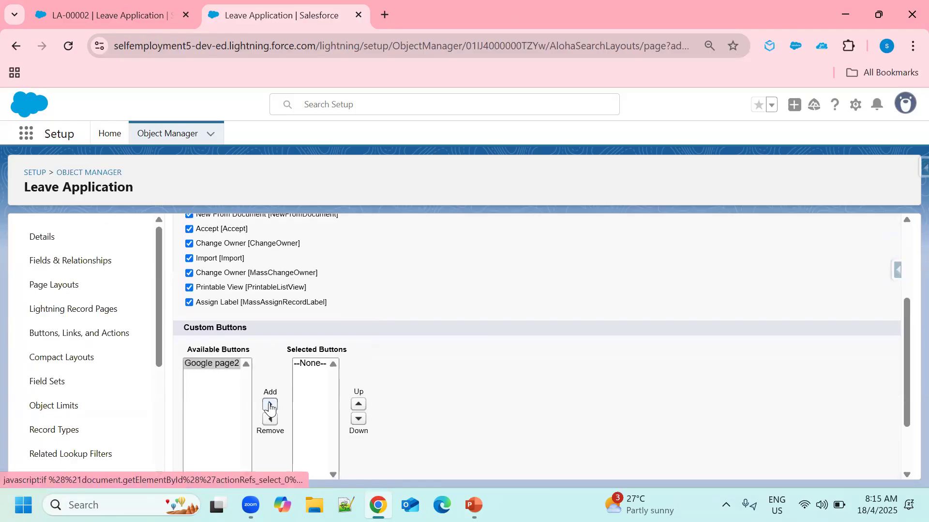
{"action": "scroll", "coordinate": [489, 382], "scroll_direction": "down", "scroll_amount": 2}
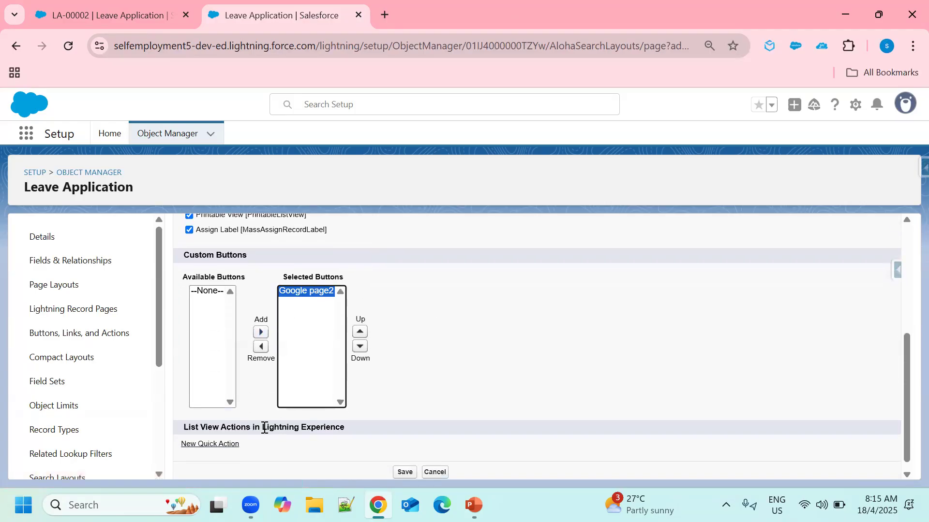
{"action": "scroll", "coordinate": [464, 430], "scroll_direction": "down", "scroll_amount": 1}
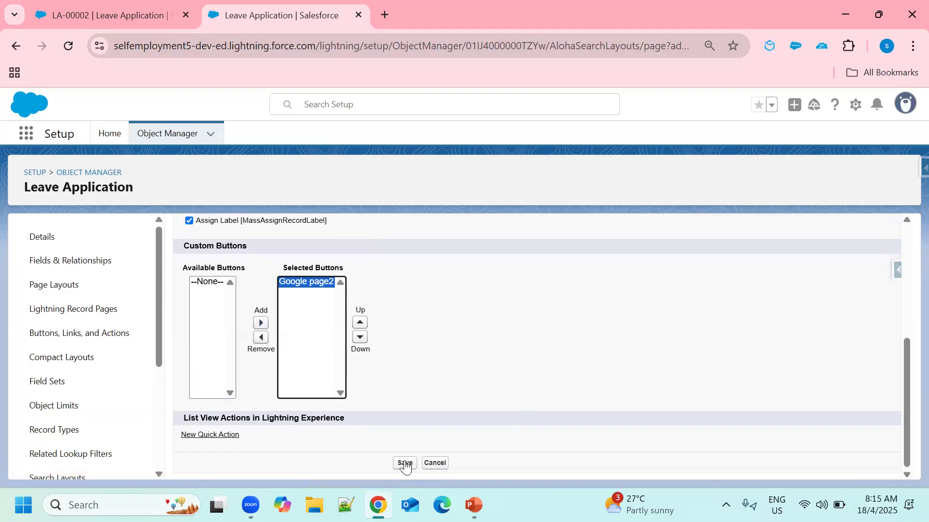
{"action": "left_click", "coordinate": [405, 463]}
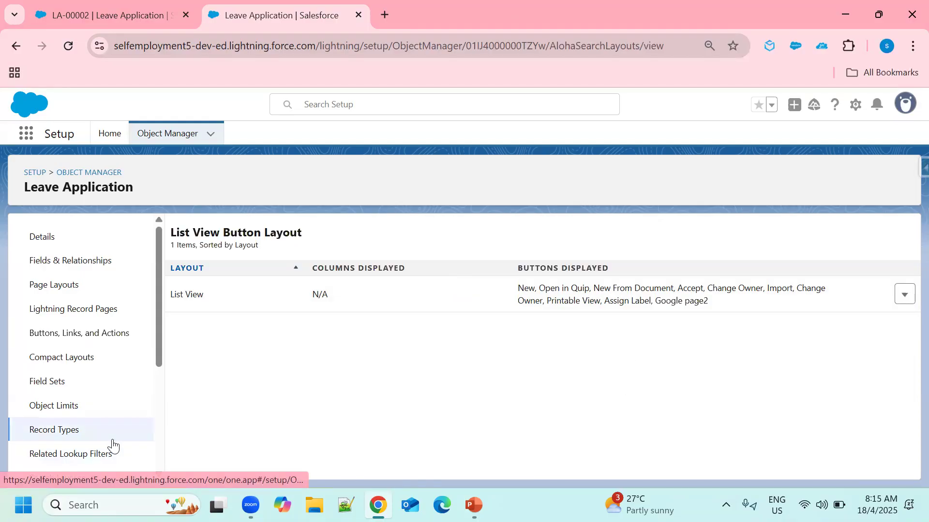
Step: Return to the open LA-00002 record and set the display density to Compact
{"action": "left_click", "coordinate": [137, 22]}
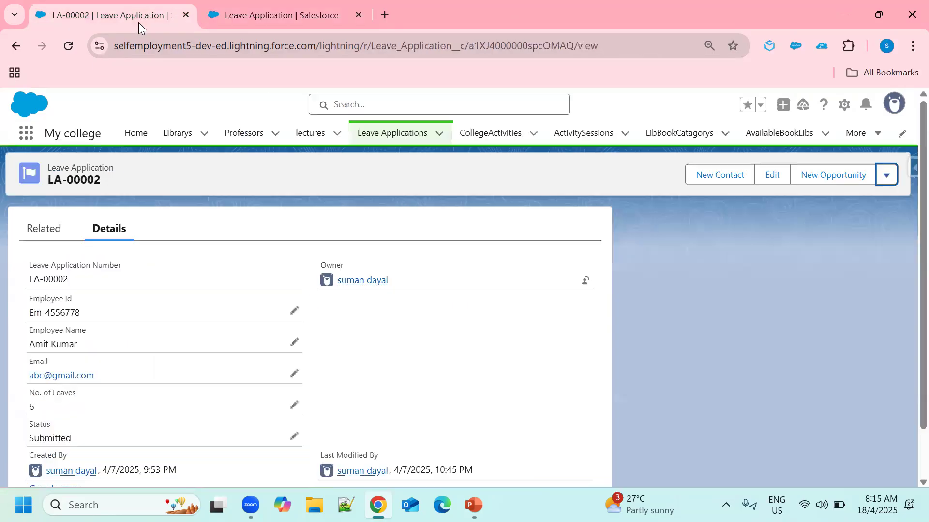
{"action": "left_click", "coordinate": [894, 103]}
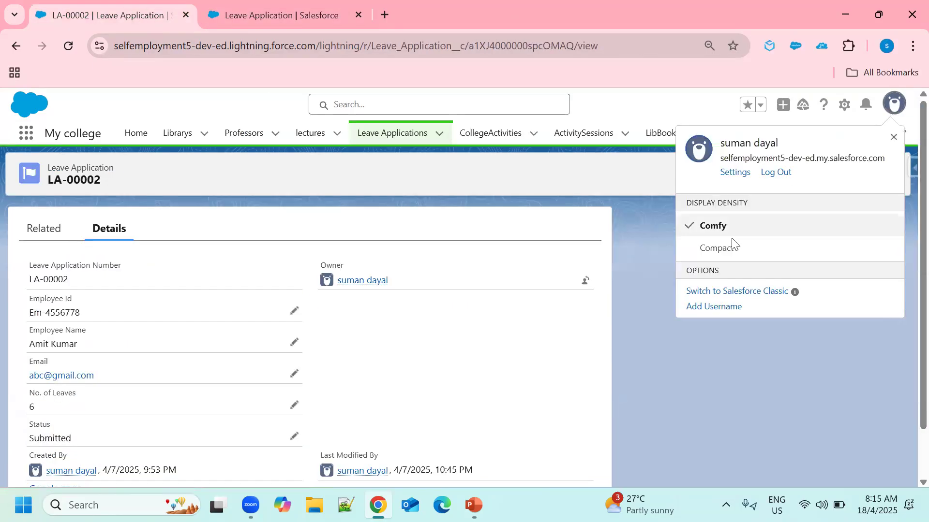
{"action": "left_click", "coordinate": [725, 249]}
{"action": "left_click", "coordinate": [626, 313]}
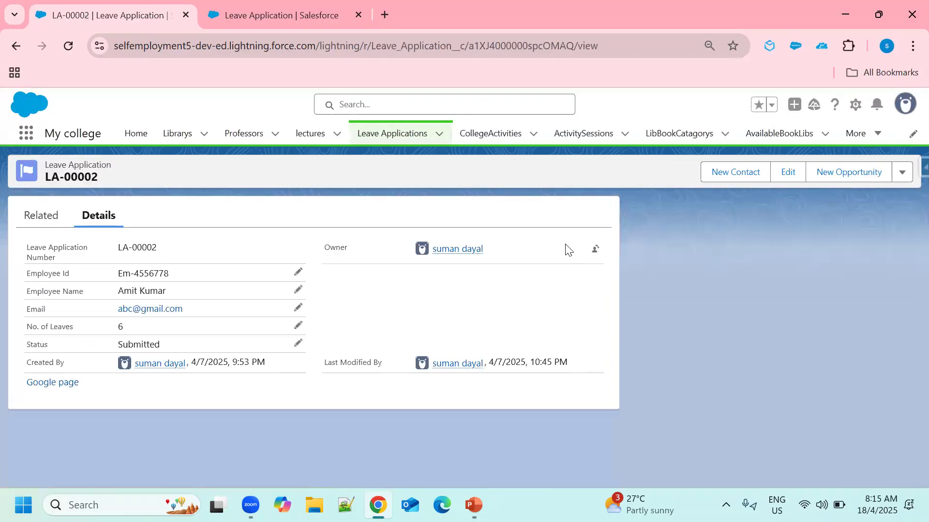
Step: Open the Leave Applications list and test its Google page2 button, closing the page it opens
{"action": "left_click", "coordinate": [401, 138]}
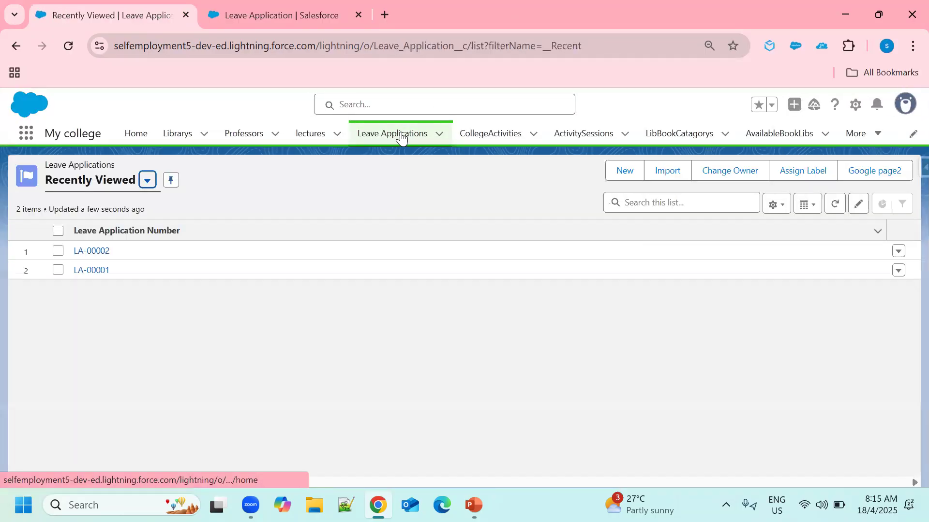
{"action": "left_click", "coordinate": [874, 174]}
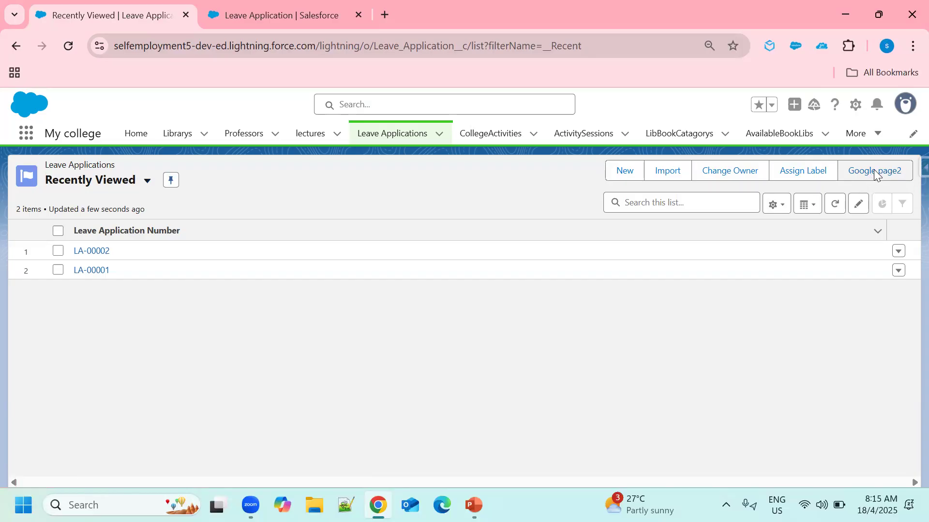
{"action": "left_click", "coordinate": [358, 15]}
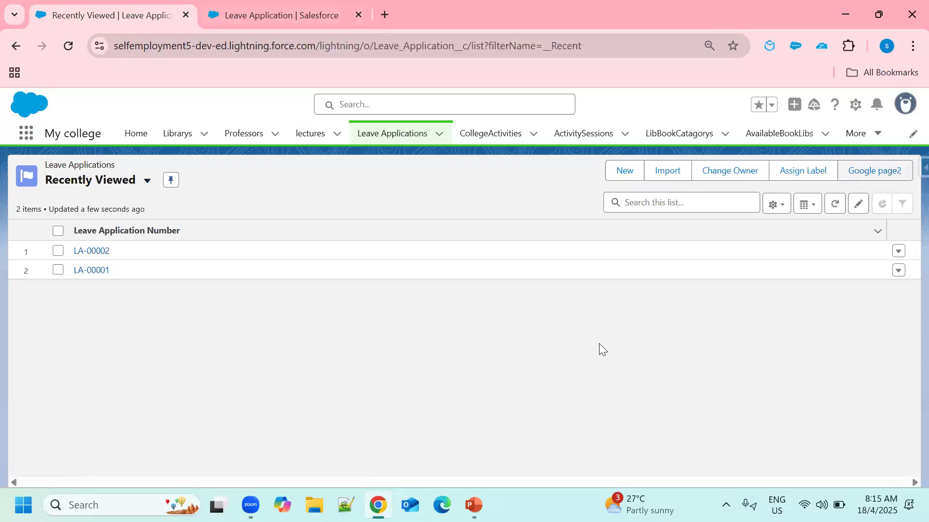